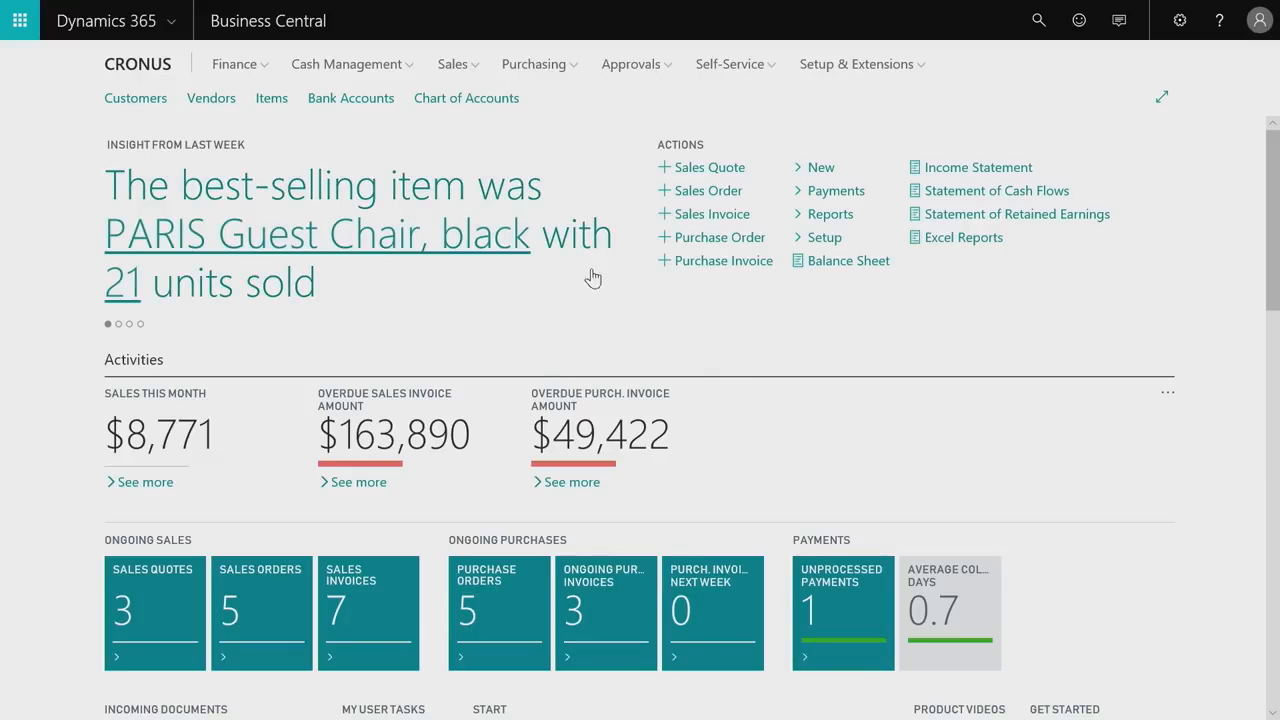
Browse the Finance and Cash Management areas, and review the list behind the overdue sales invoice amount.
{"action": "left_click", "coordinate": [266, 68]}
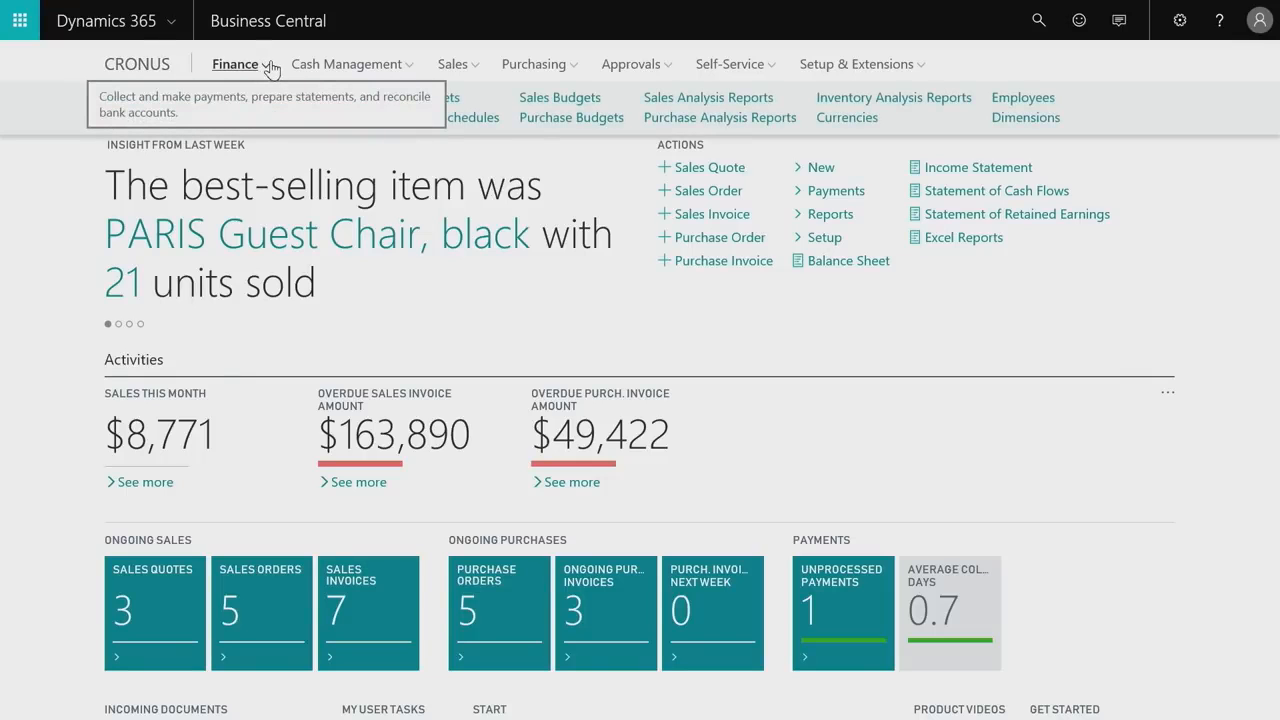
{"action": "left_click", "coordinate": [401, 76]}
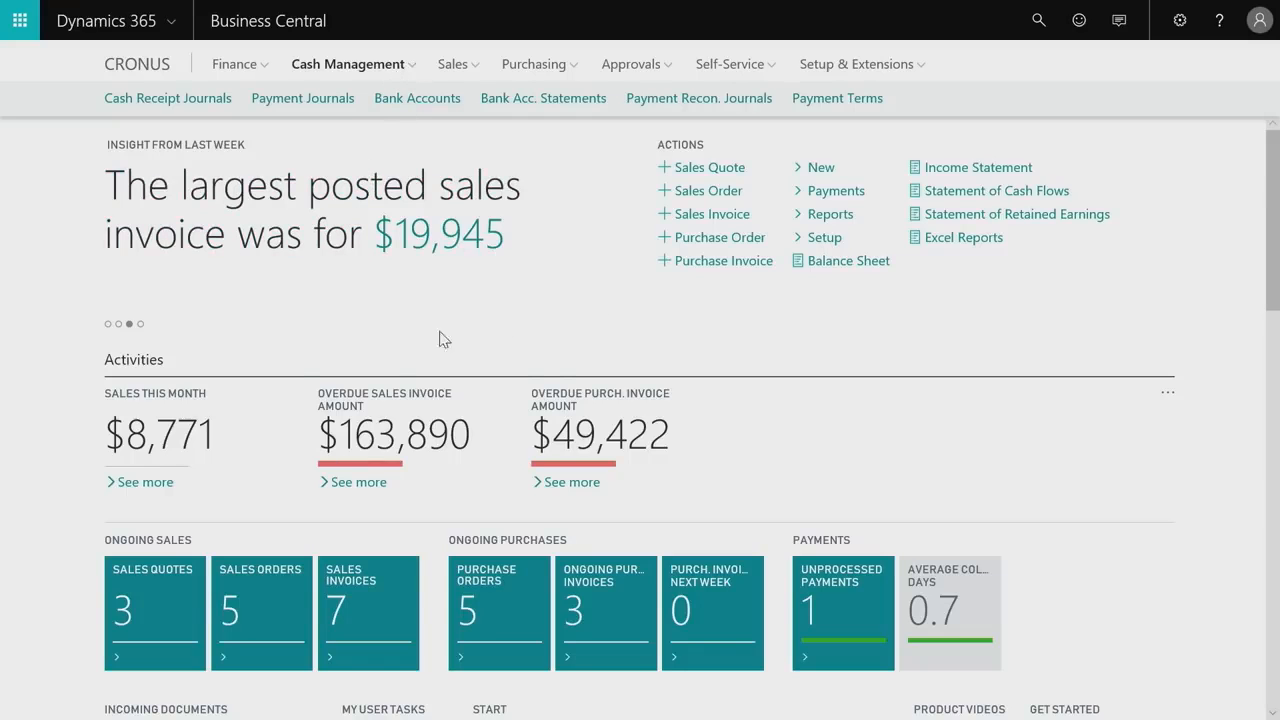
{"action": "left_click_drag", "start_coordinate": [1272, 194], "coordinate": [1250, 255]}
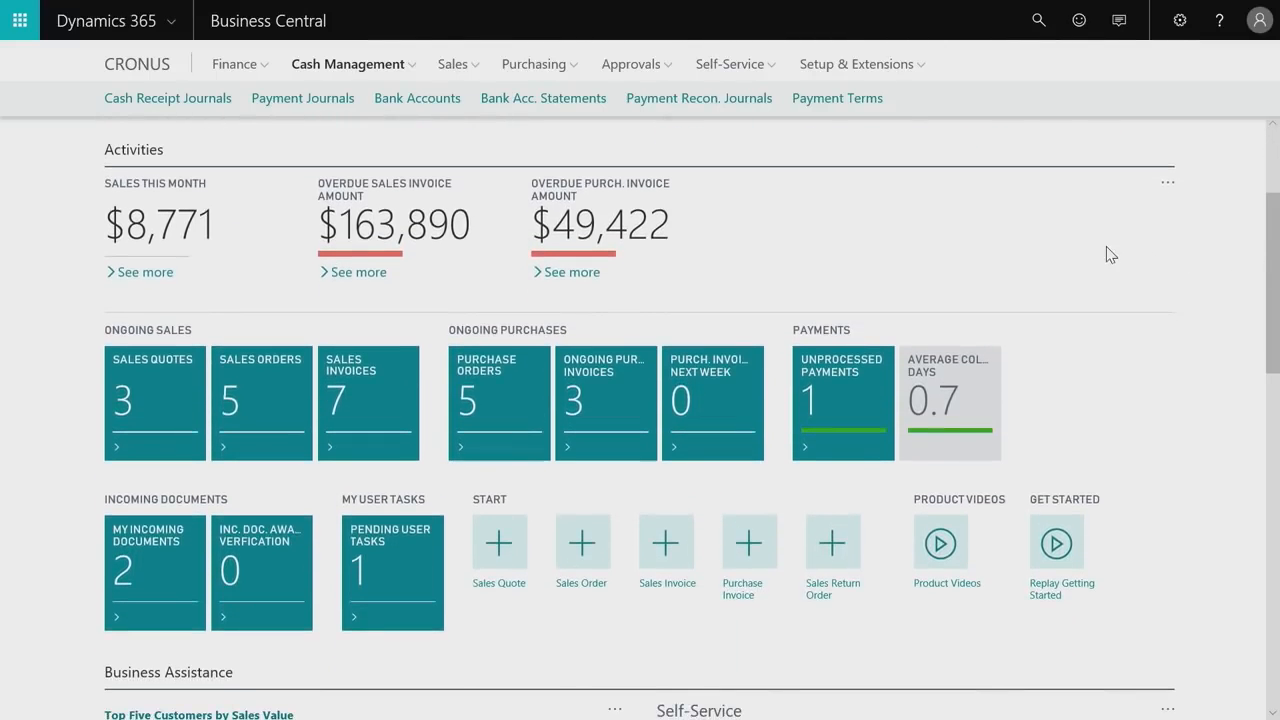
{"action": "left_click", "coordinate": [360, 272]}
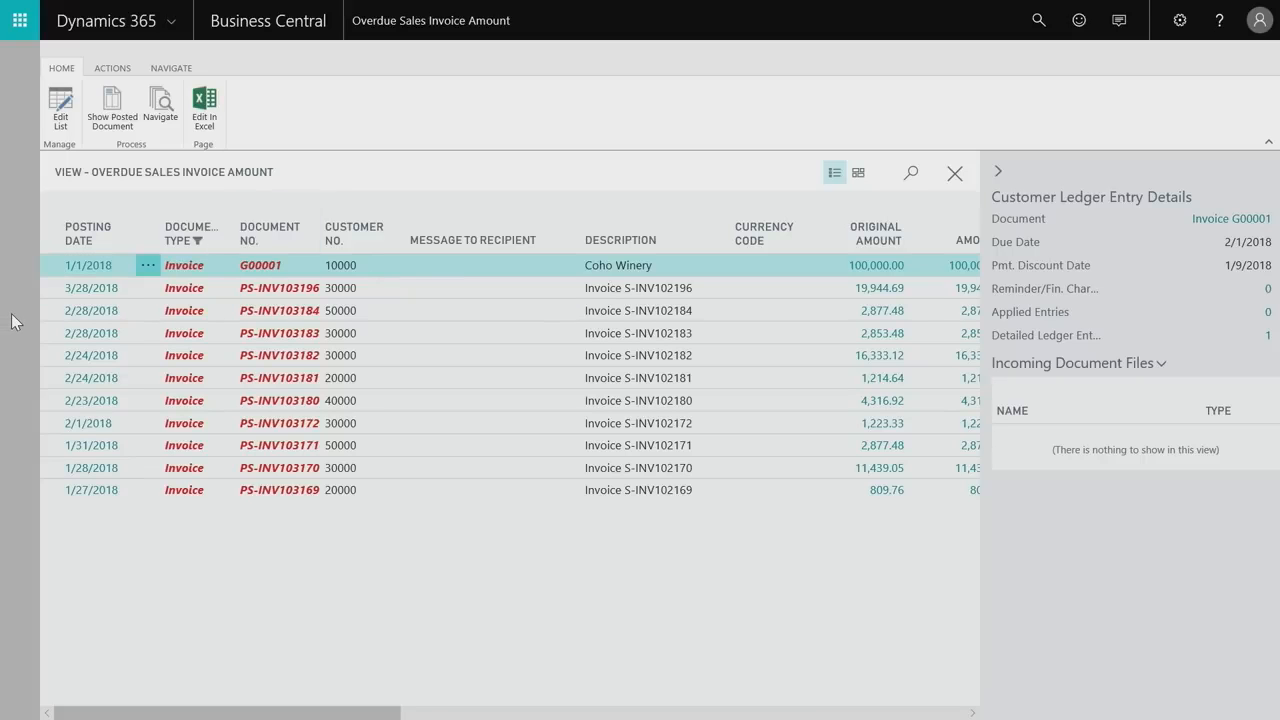
{"action": "key", "text": "Escape"}
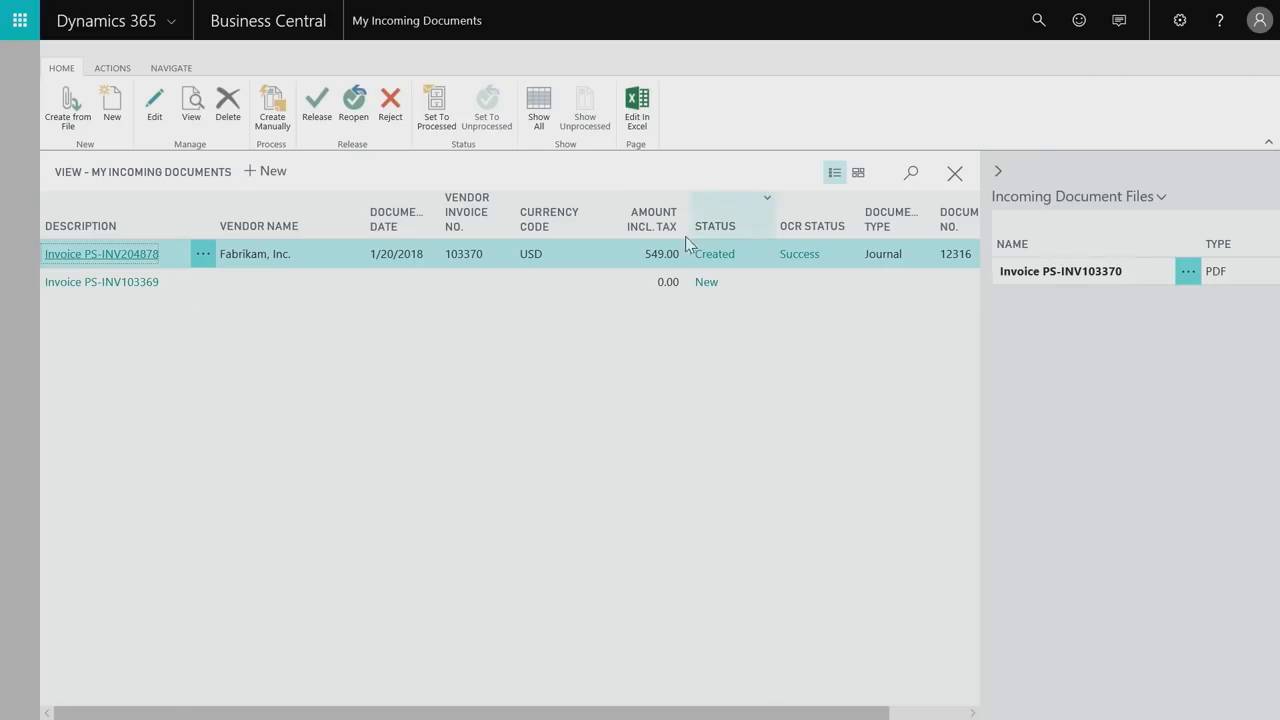
Open the journal record of incoming document Invoice PS-INV204878 and set its department code to ADM and customer group code to LARGE.
{"action": "left_click", "coordinate": [158, 255]}
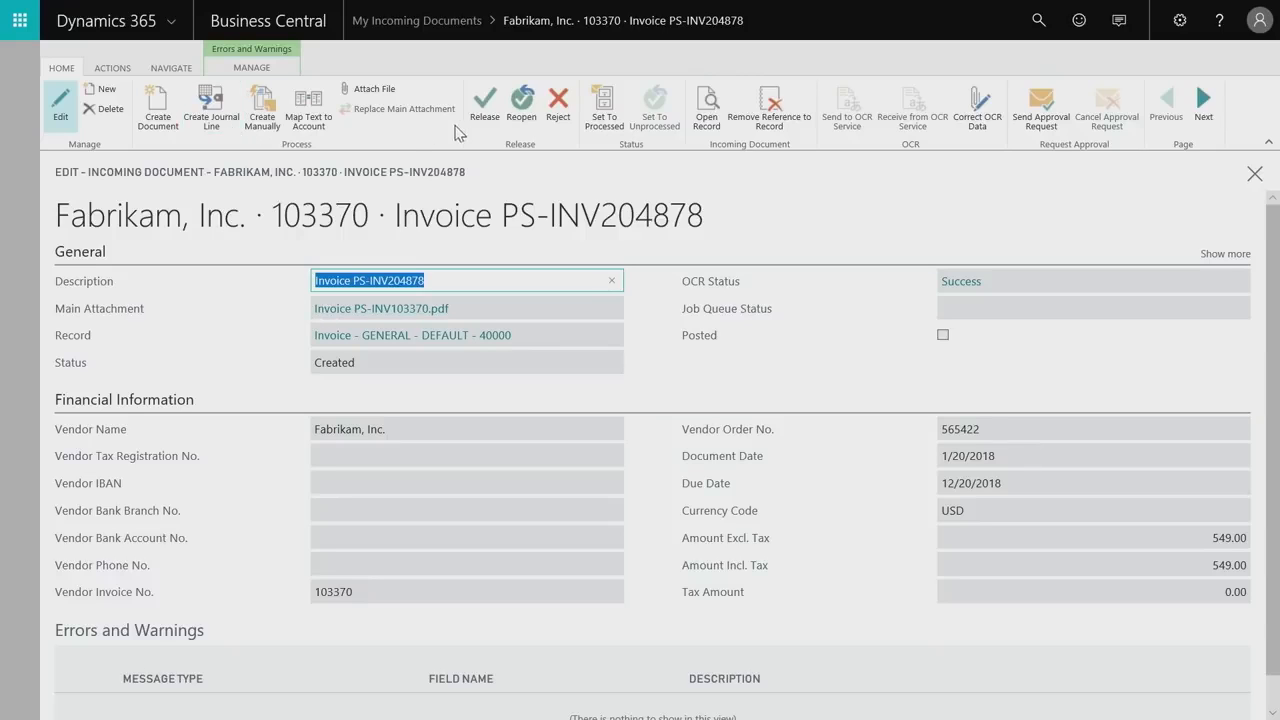
{"action": "left_click", "coordinate": [700, 120]}
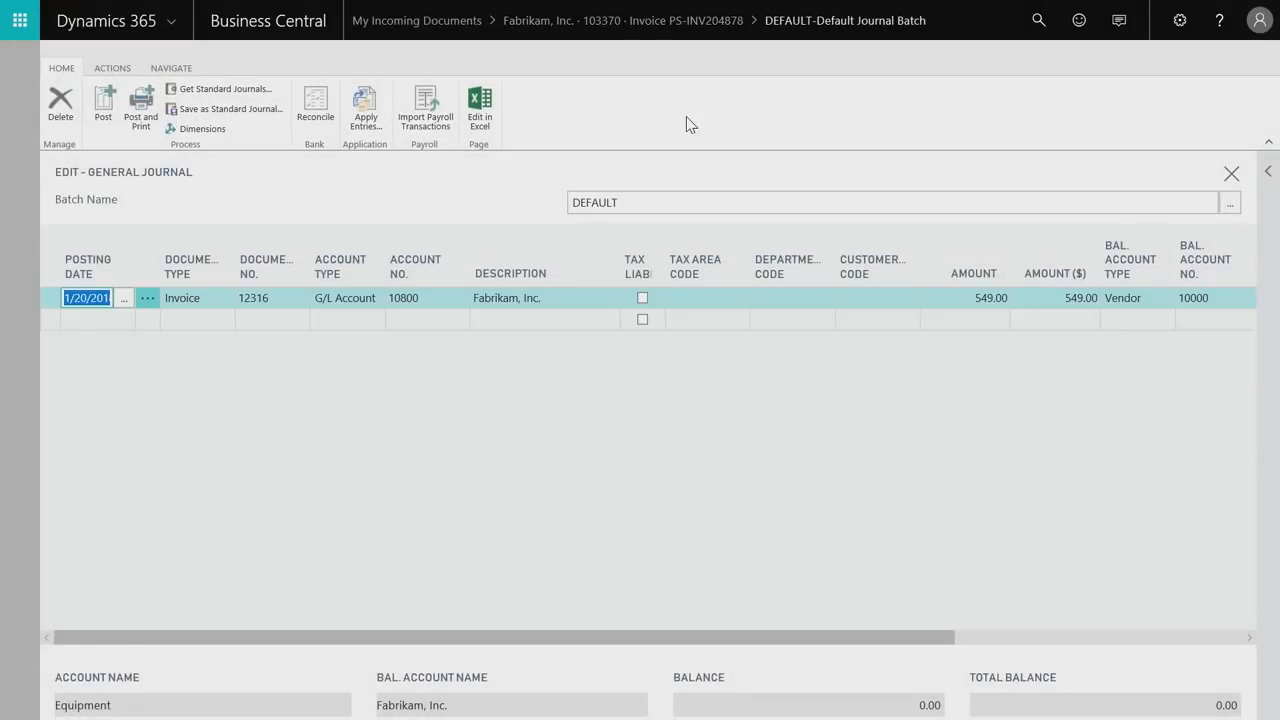
{"action": "left_click", "coordinate": [779, 299]}
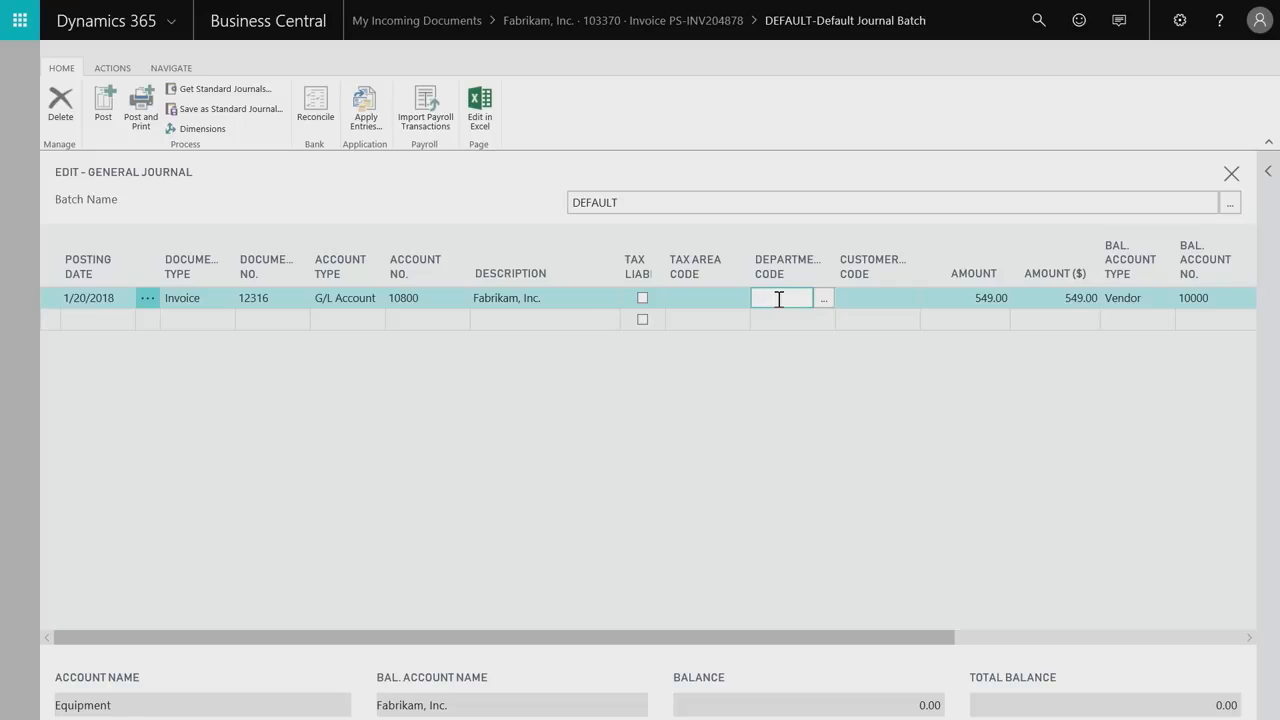
{"action": "type", "text": "adm"}
{"action": "key", "text": "Tab"}
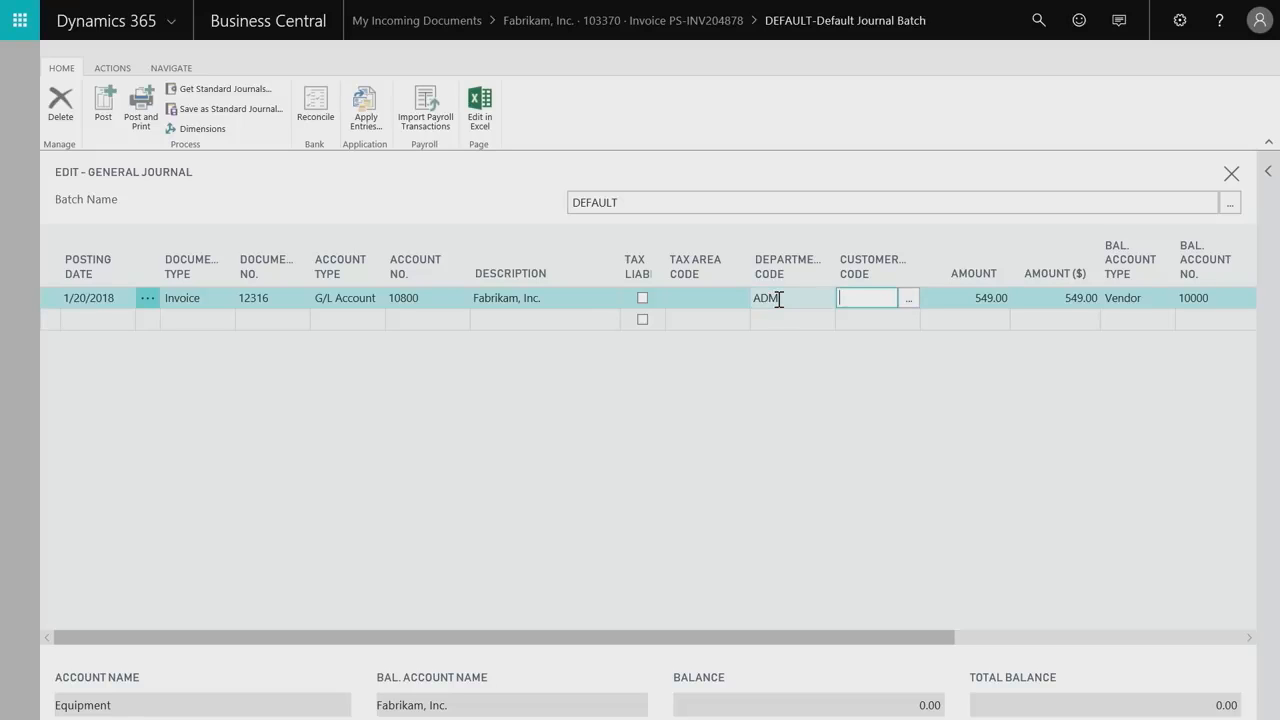
{"action": "type", "text": "large"}
{"action": "key", "text": "Tab"}
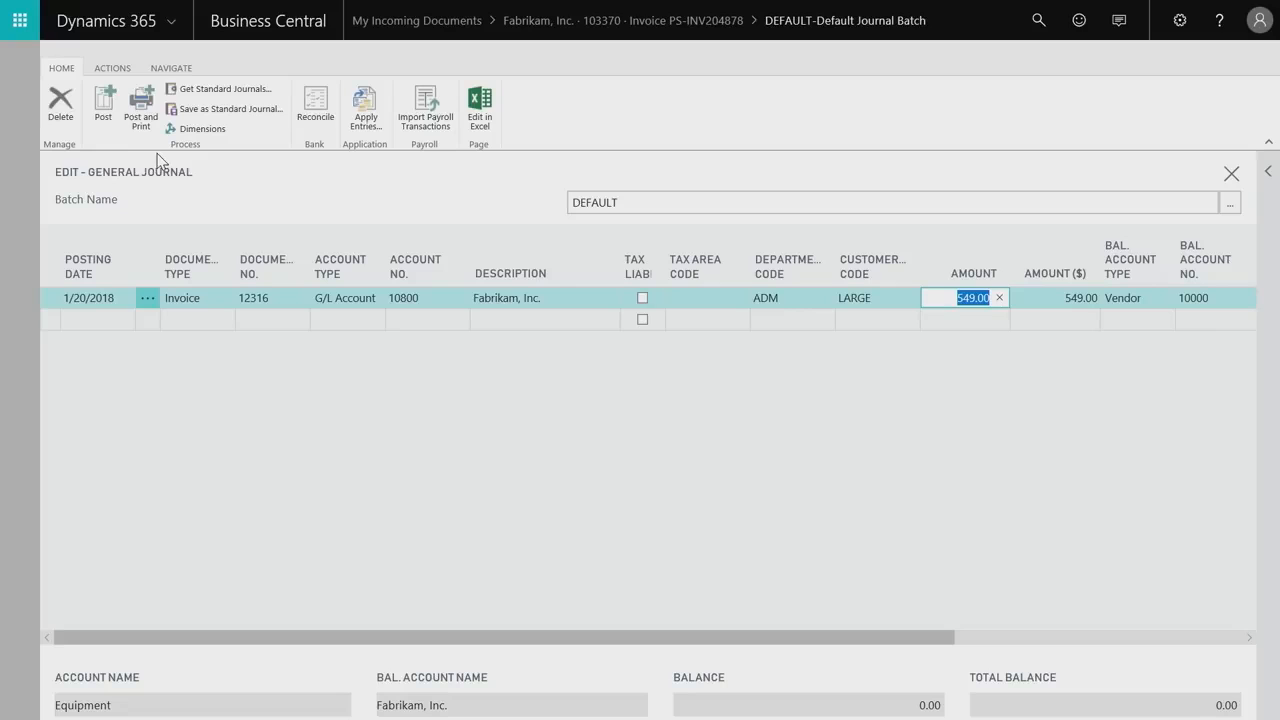
Open the general journal in Excel, change the description of document 12315 to Gasoline, and publish the change.
{"action": "left_click", "coordinate": [480, 106]}
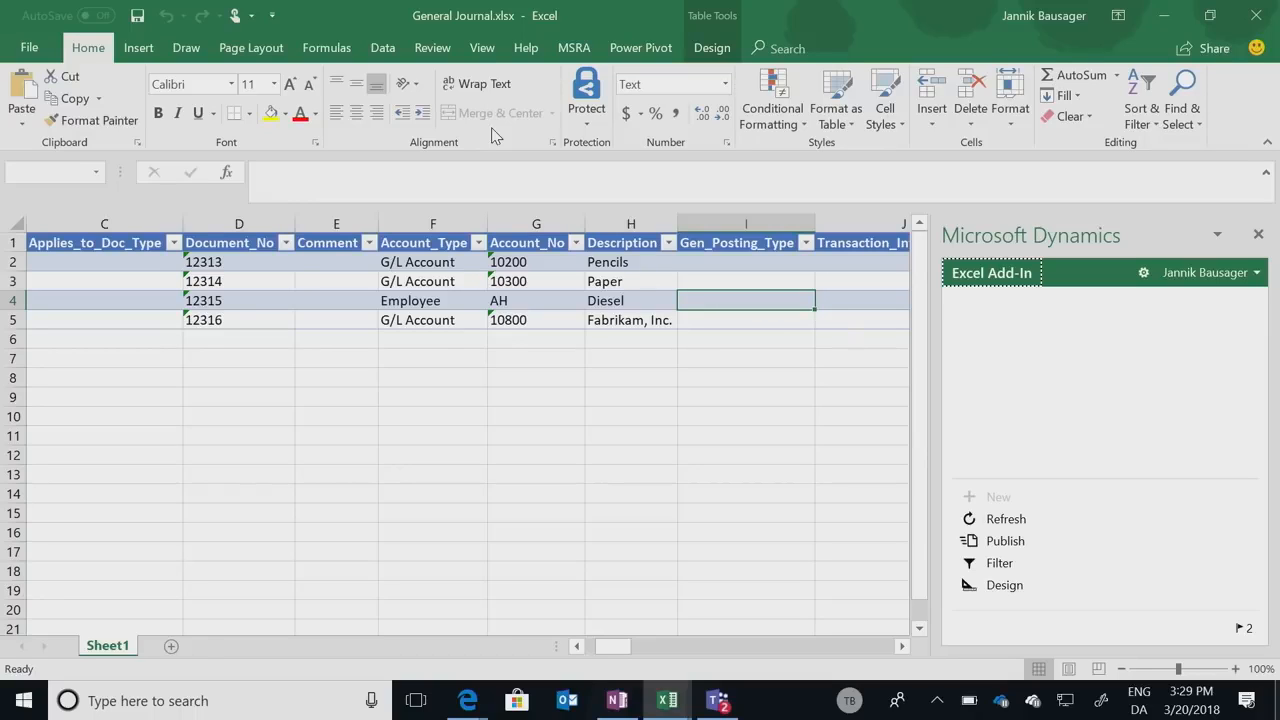
{"action": "left_click", "coordinate": [638, 318]}
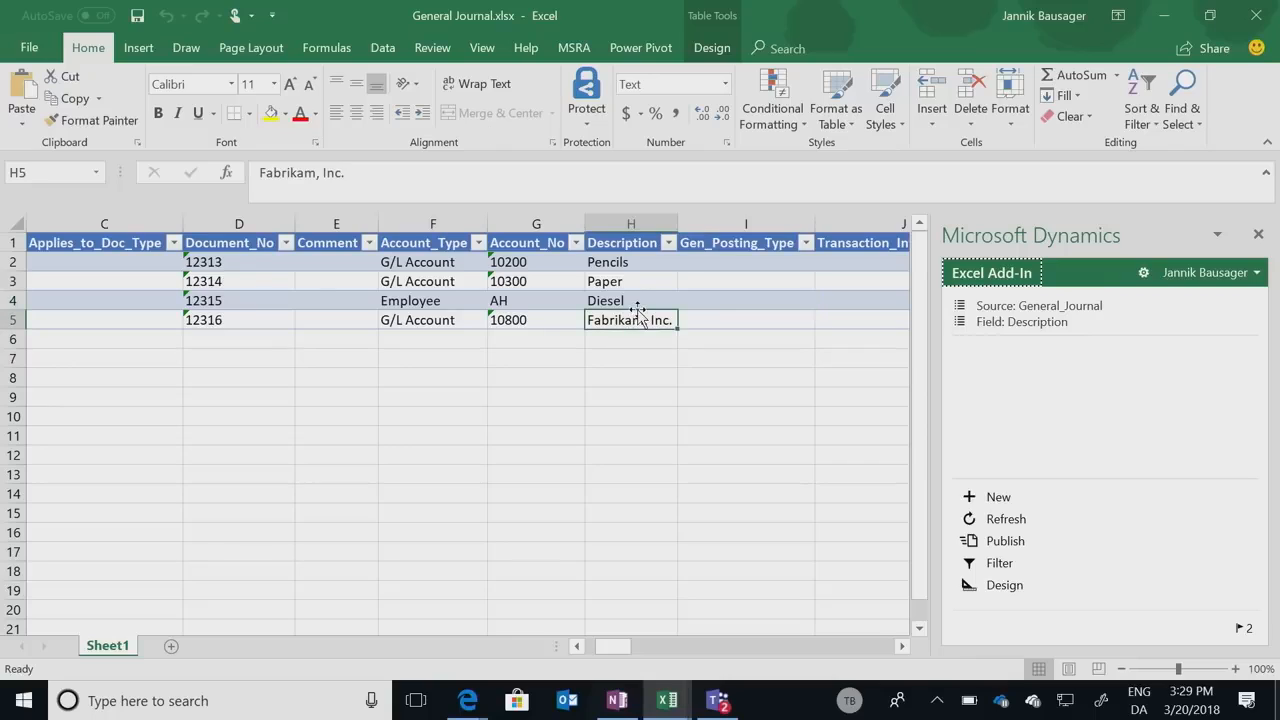
{"action": "left_click", "coordinate": [637, 301]}
{"action": "type", "text": "Gasoline"}
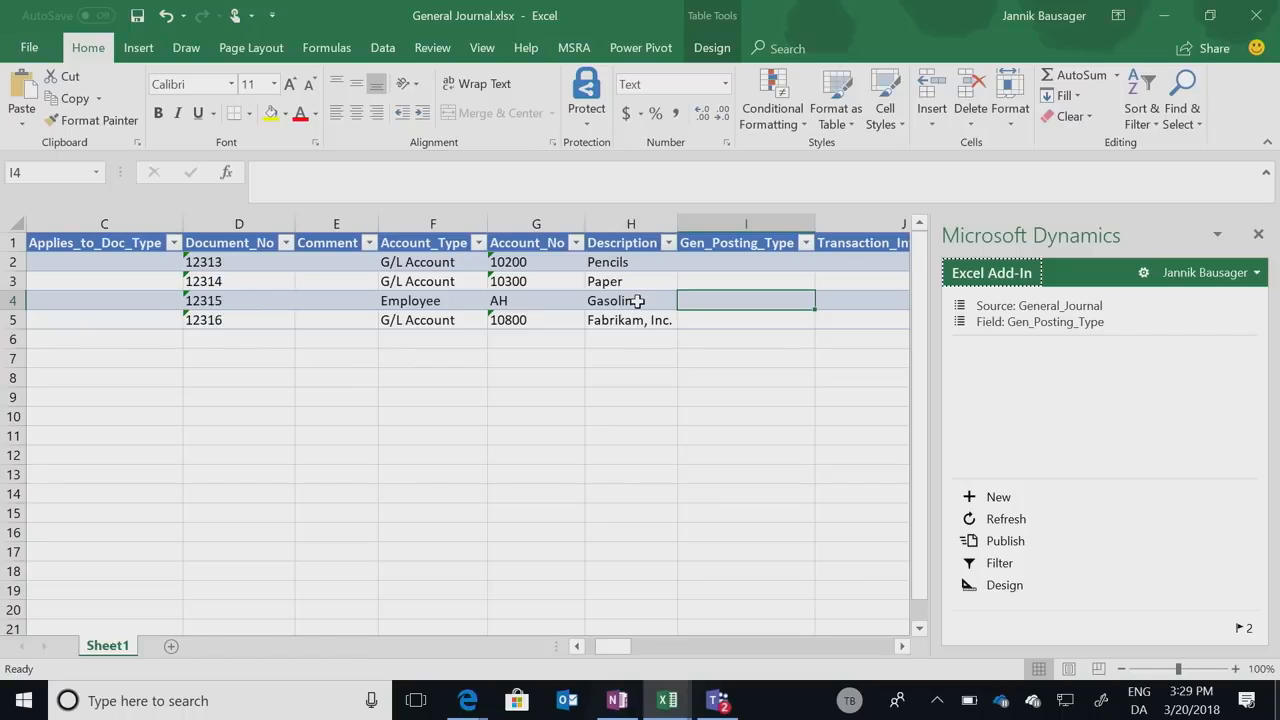
{"action": "left_click", "coordinate": [1003, 542]}
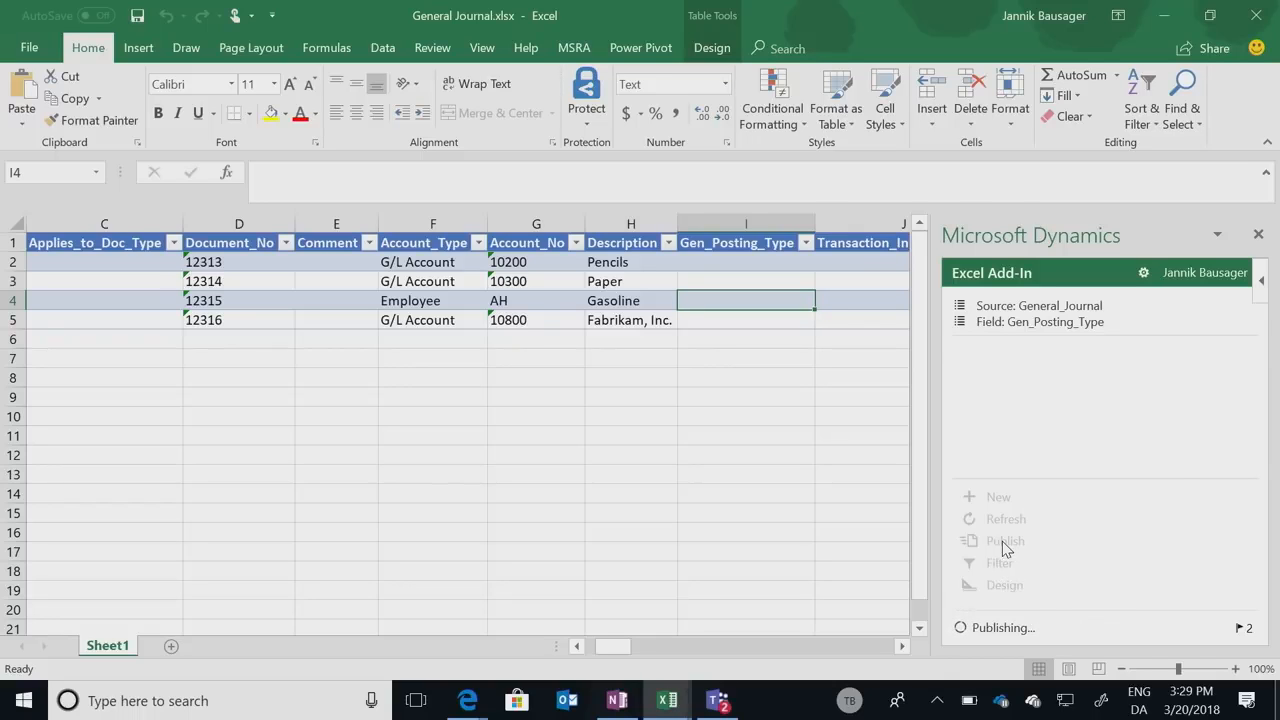
Switch back to Business Central and close the journal and incoming document pages to return to the home page.
{"action": "key", "text": "alt+Tab"}
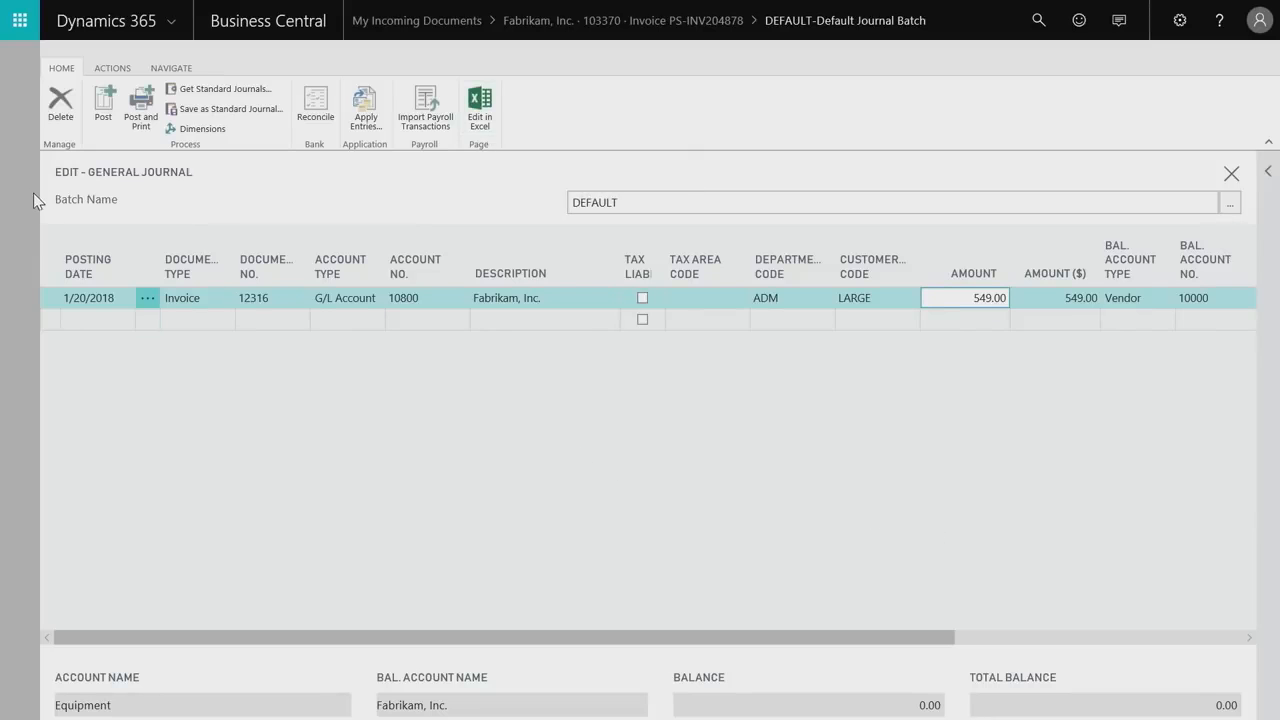
{"action": "key", "text": "Escape"}
{"action": "key", "text": "Escape"}
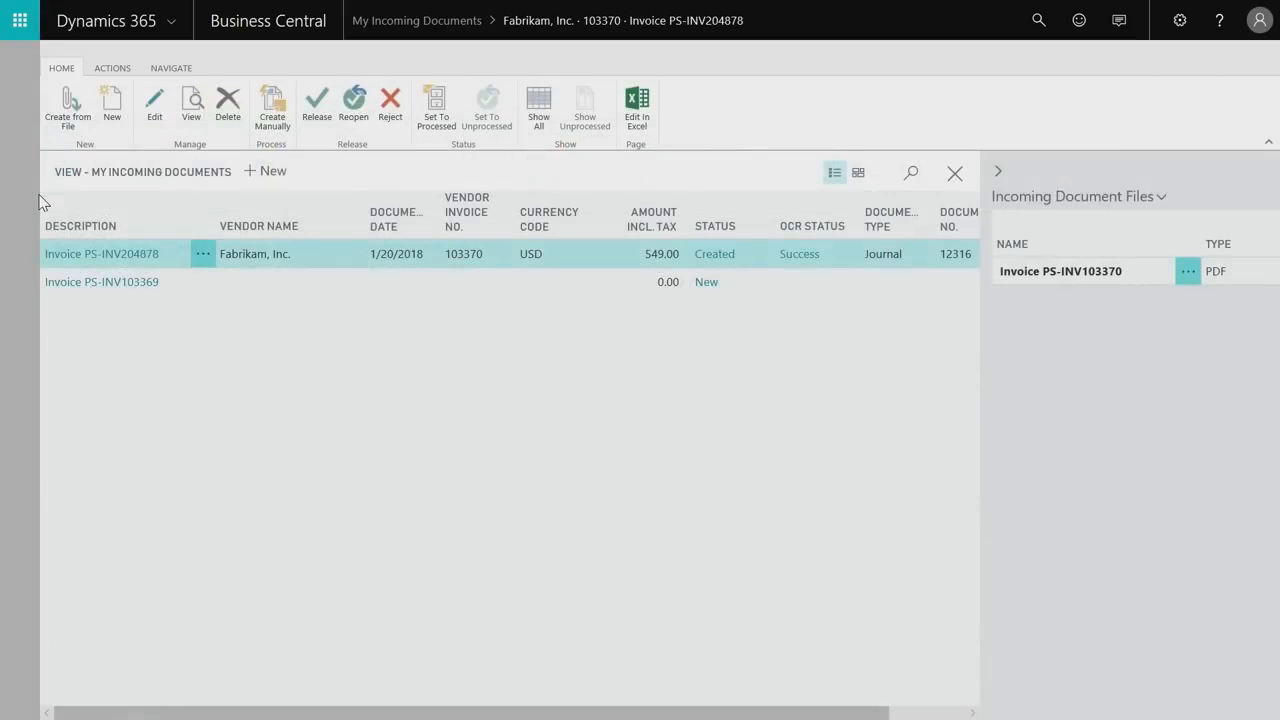
{"action": "key", "text": "Escape"}
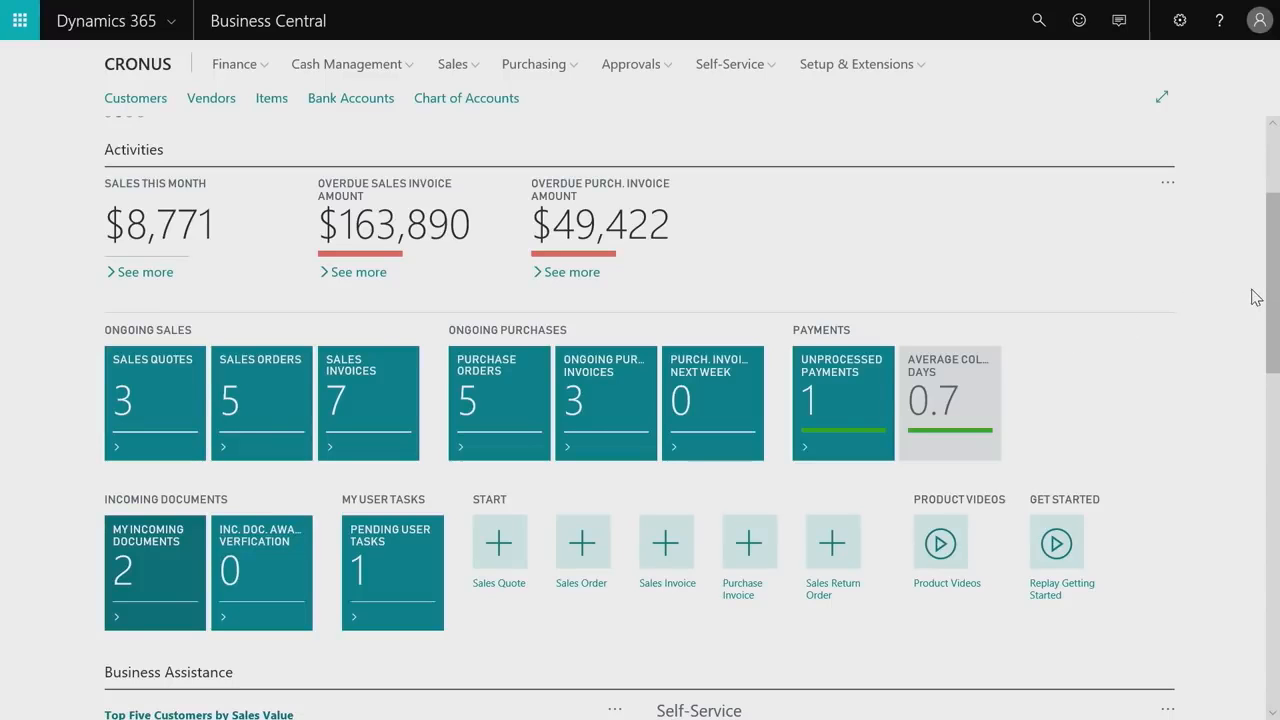
Review the home page's business charts and account lists, and expand the embedded Power BI report.
{"action": "left_click_drag", "start_coordinate": [1272, 296], "coordinate": [1245, 405]}
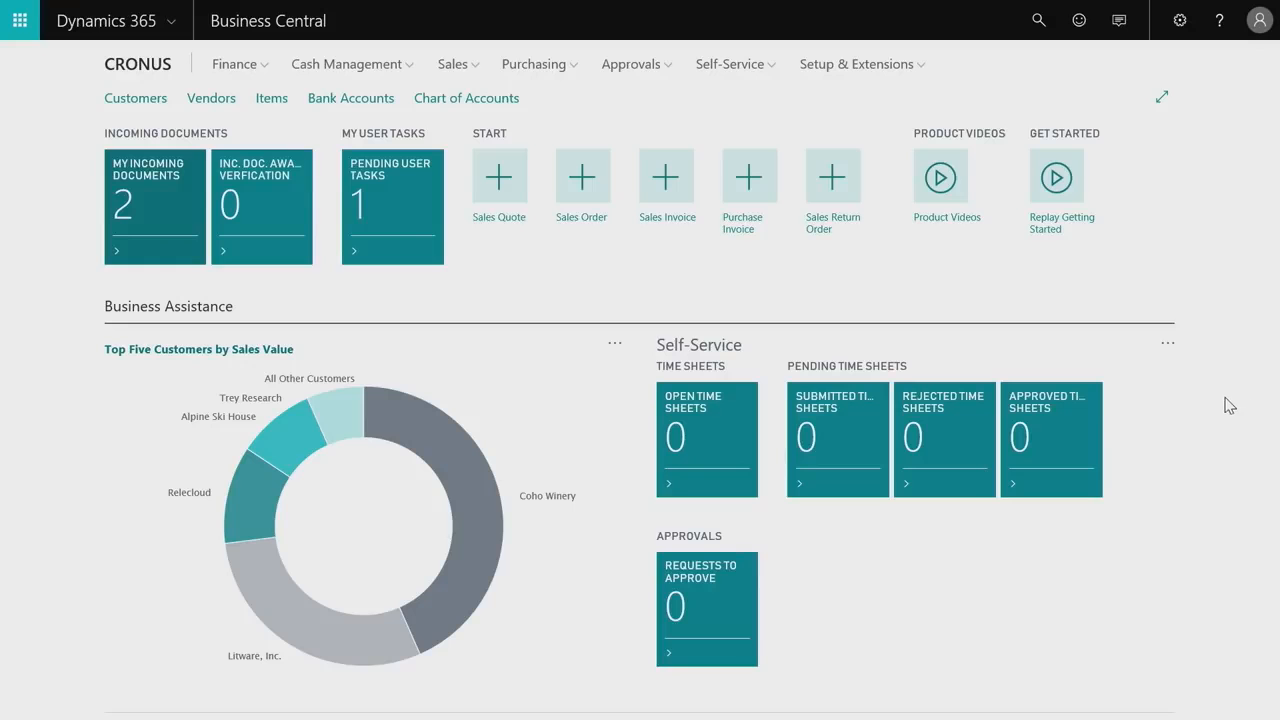
{"action": "left_click_drag", "start_coordinate": [1277, 343], "coordinate": [1278, 484]}
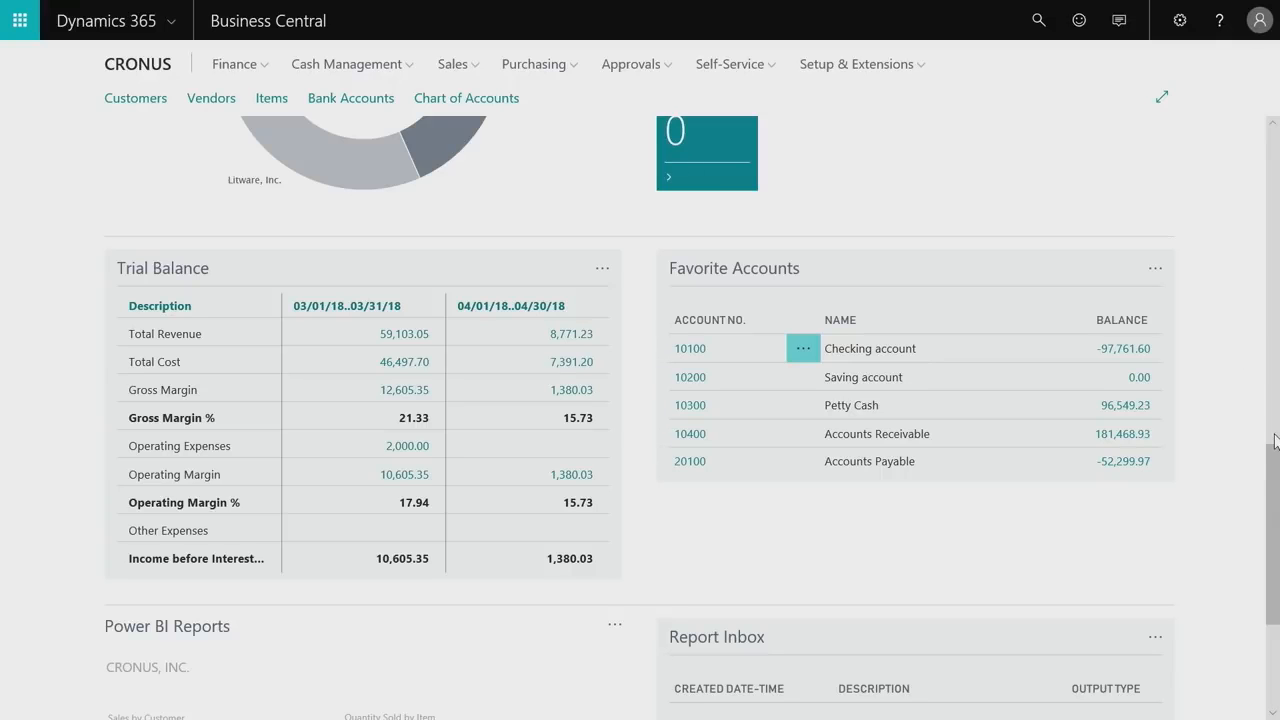
{"action": "left_click_drag", "start_coordinate": [1276, 438], "coordinate": [1266, 543]}
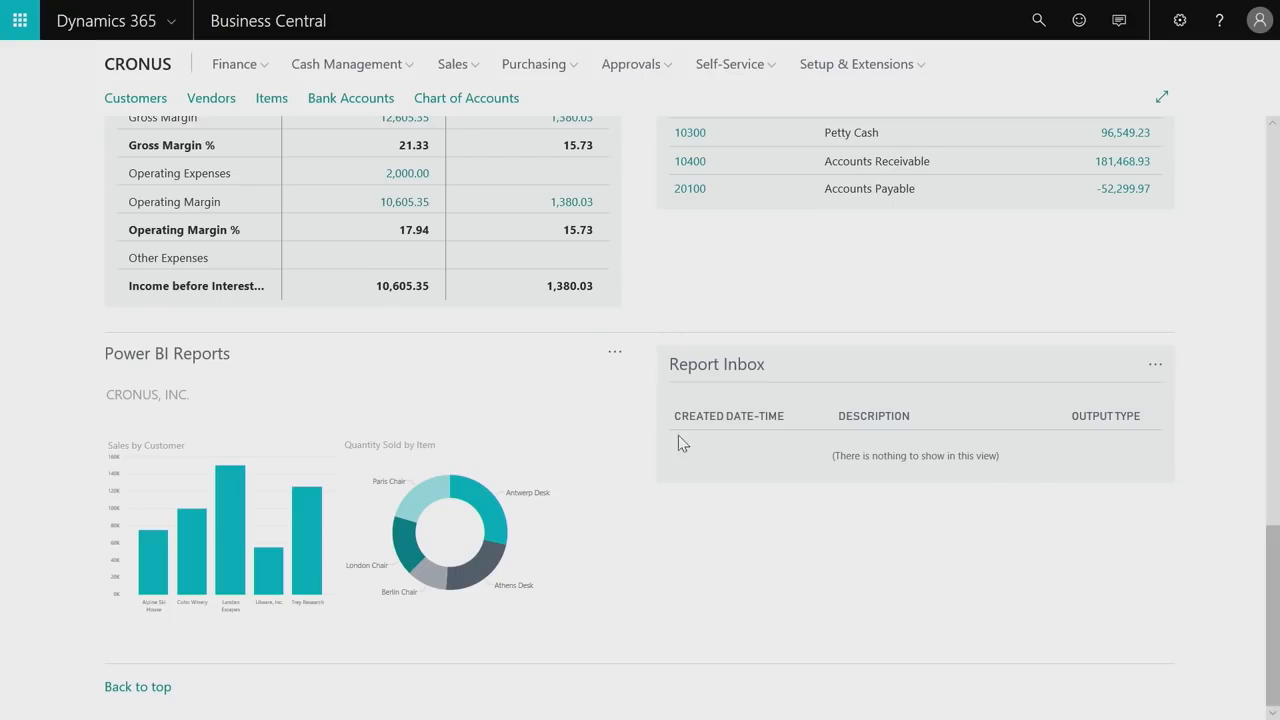
{"action": "left_click", "coordinate": [615, 360]}
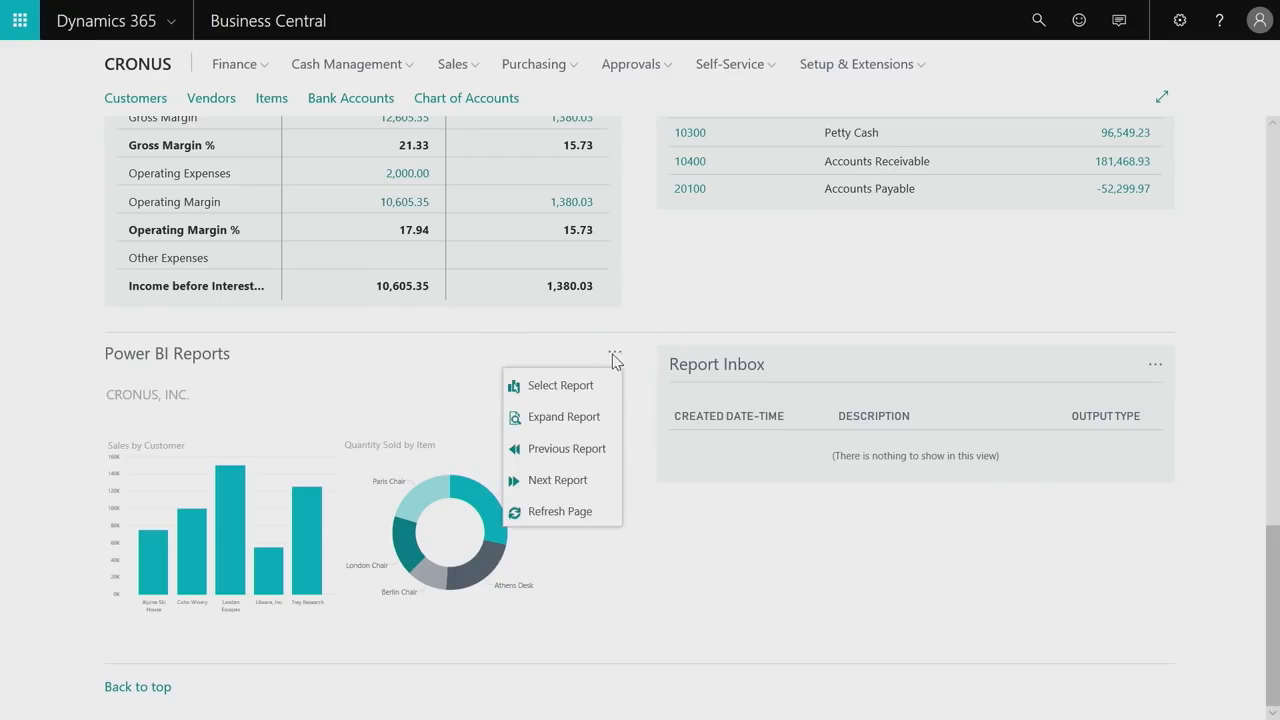
{"action": "left_click", "coordinate": [576, 418]}
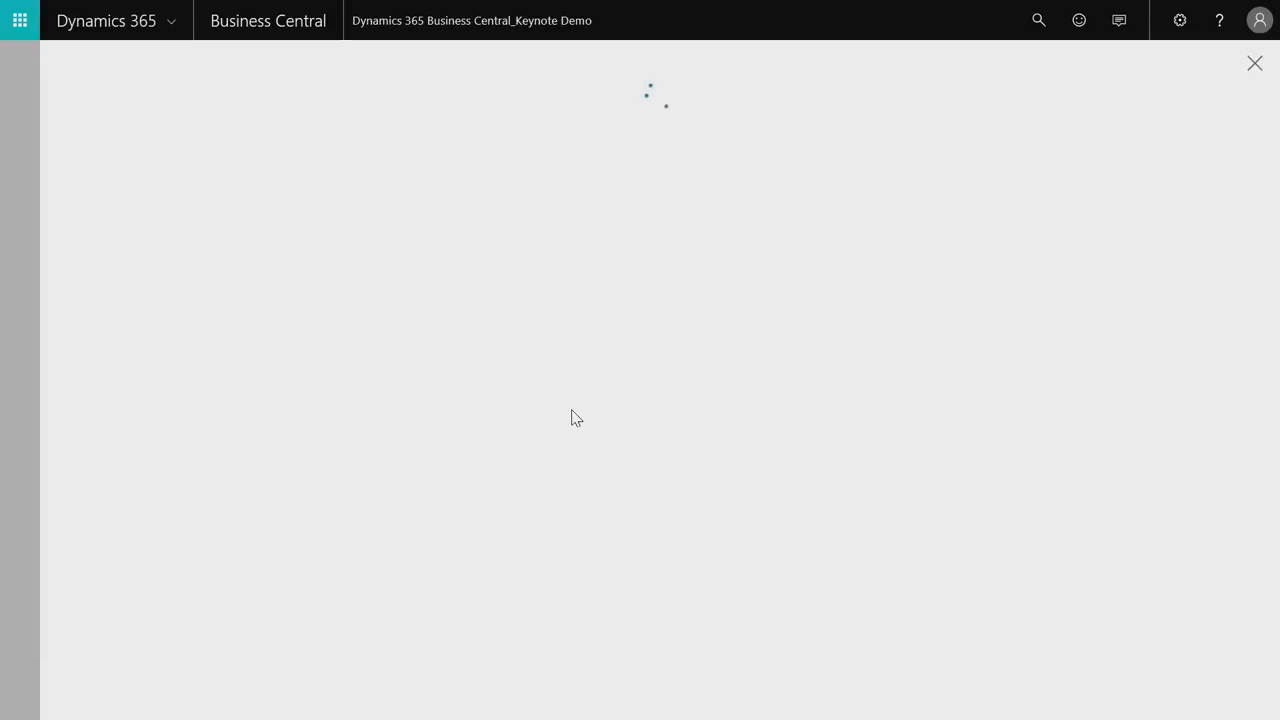
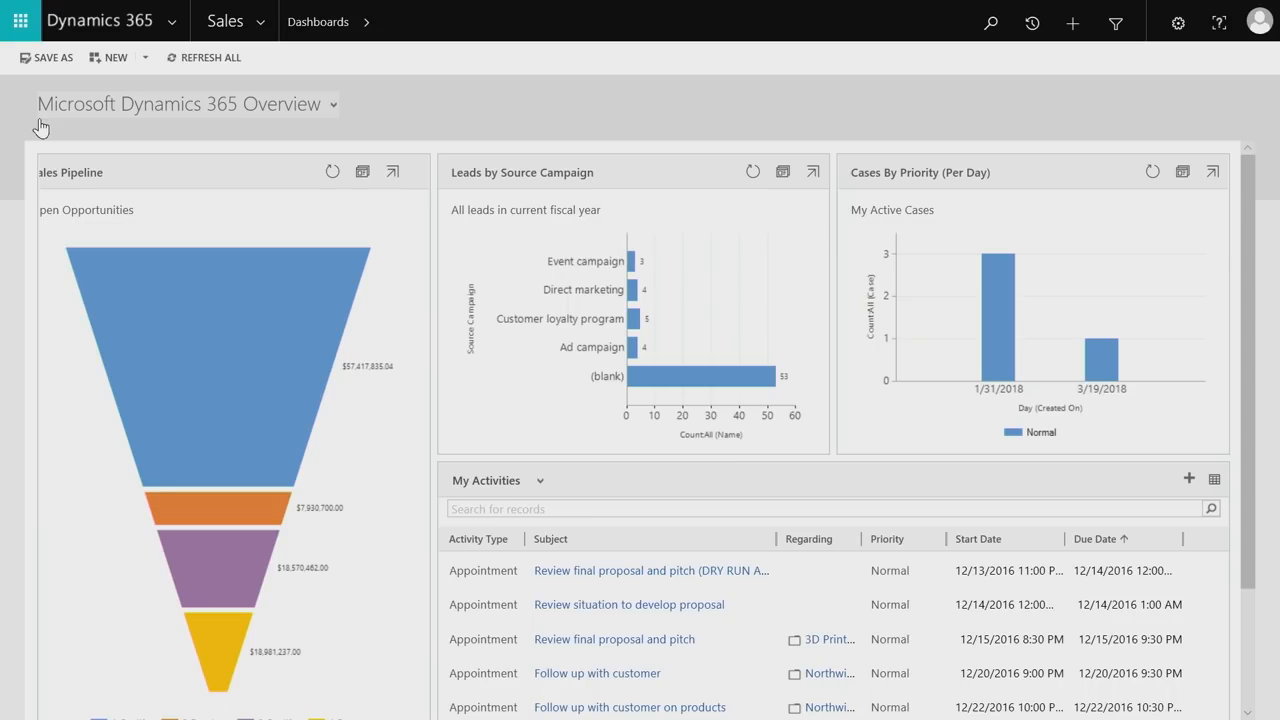
Switch to Dynamics 365 Sales, list the sales orders, and open the in-progress Coho Winery order.
{"action": "left_click", "coordinate": [257, 35]}
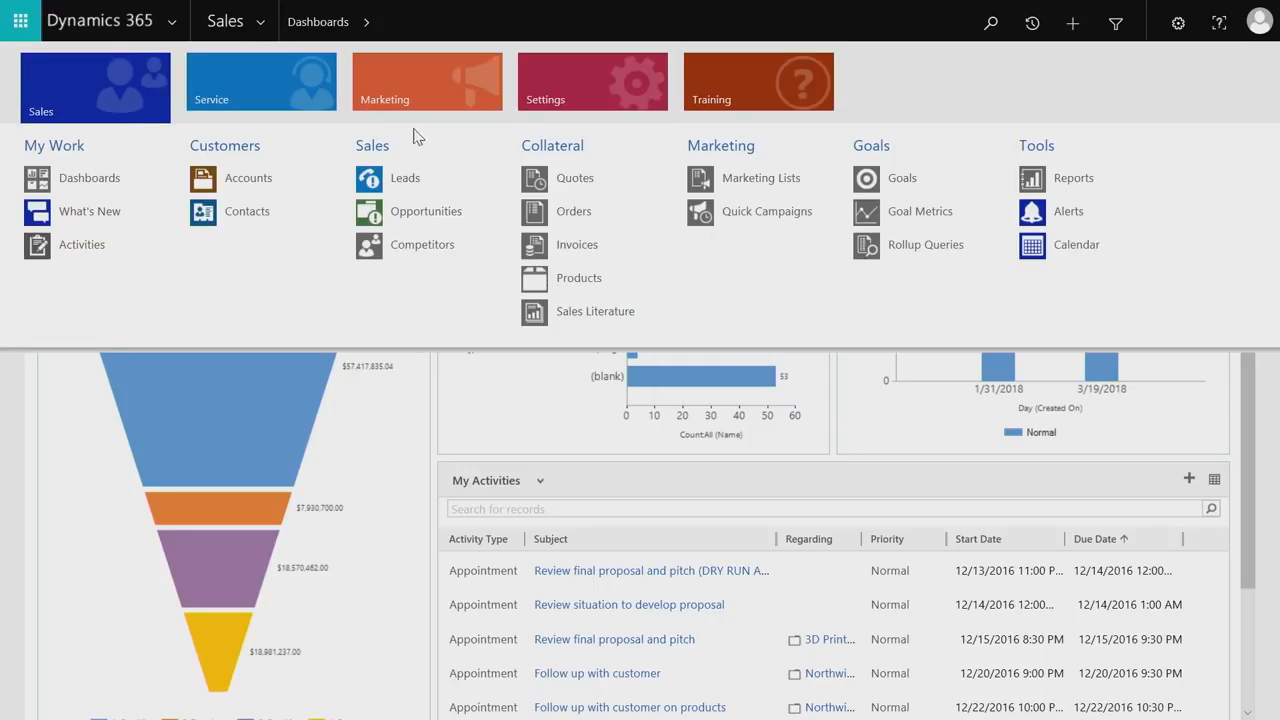
{"action": "left_click", "coordinate": [578, 212]}
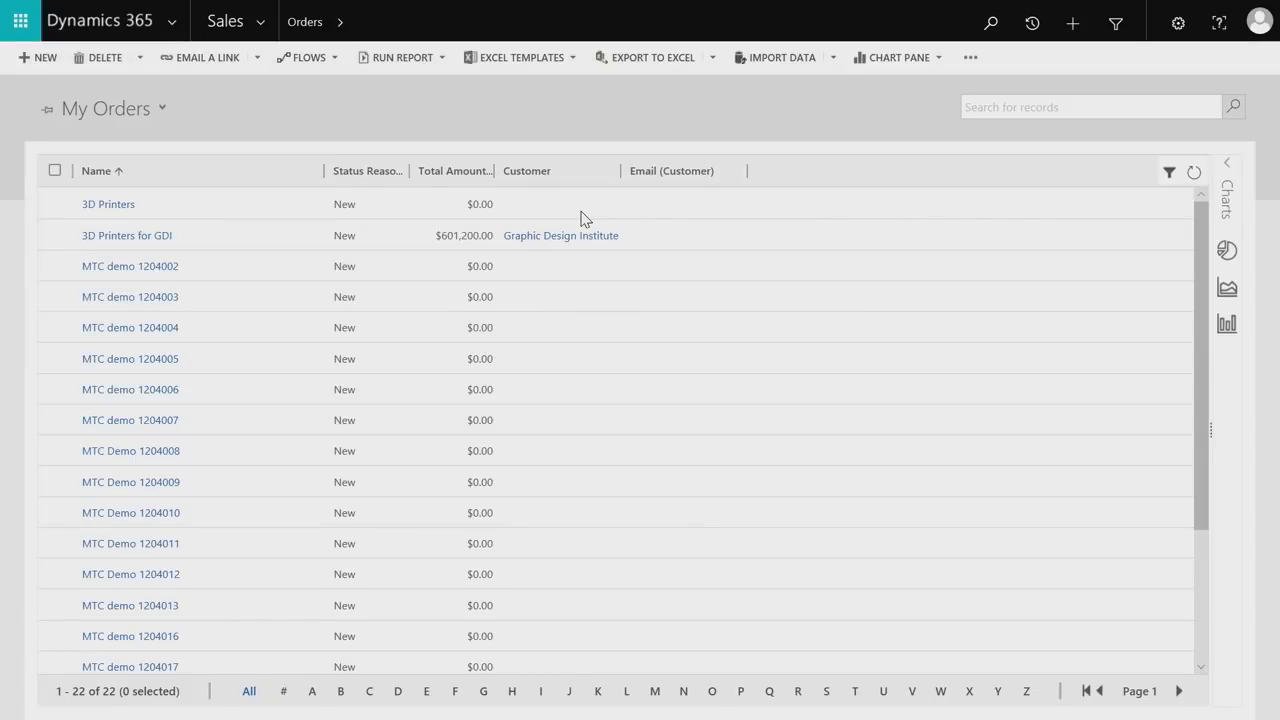
{"action": "left_click_drag", "start_coordinate": [1197, 336], "coordinate": [1197, 502]}
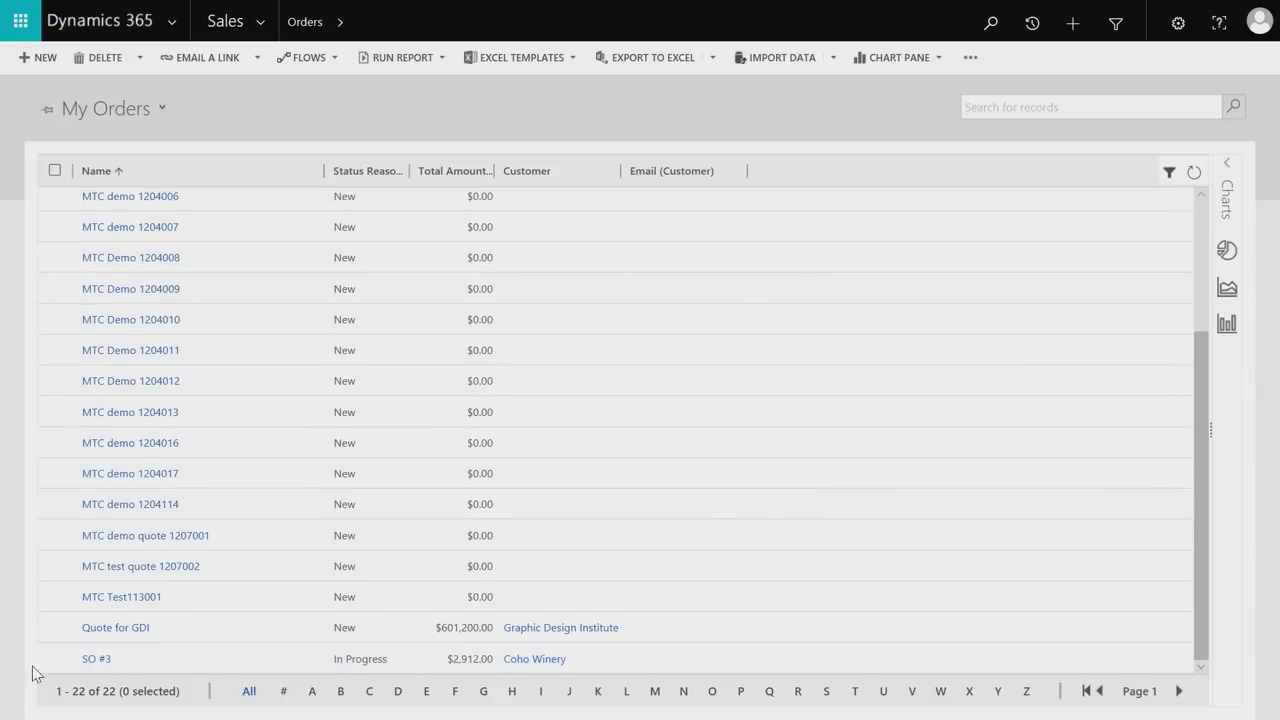
{"action": "left_click", "coordinate": [96, 659]}
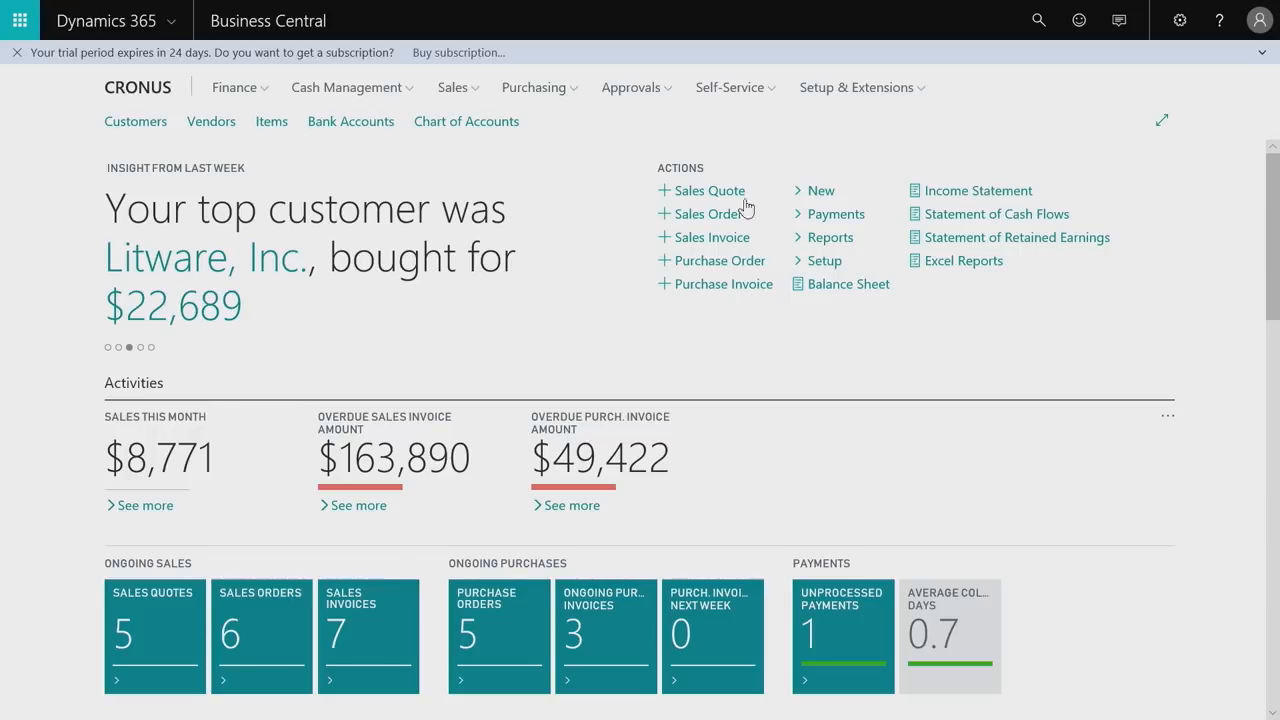
Return to Business Central, open the Coho Winery sales order dated 3/20/2018 from the sales orders, and review its details and lines.
{"action": "left_click", "coordinate": [292, 631]}
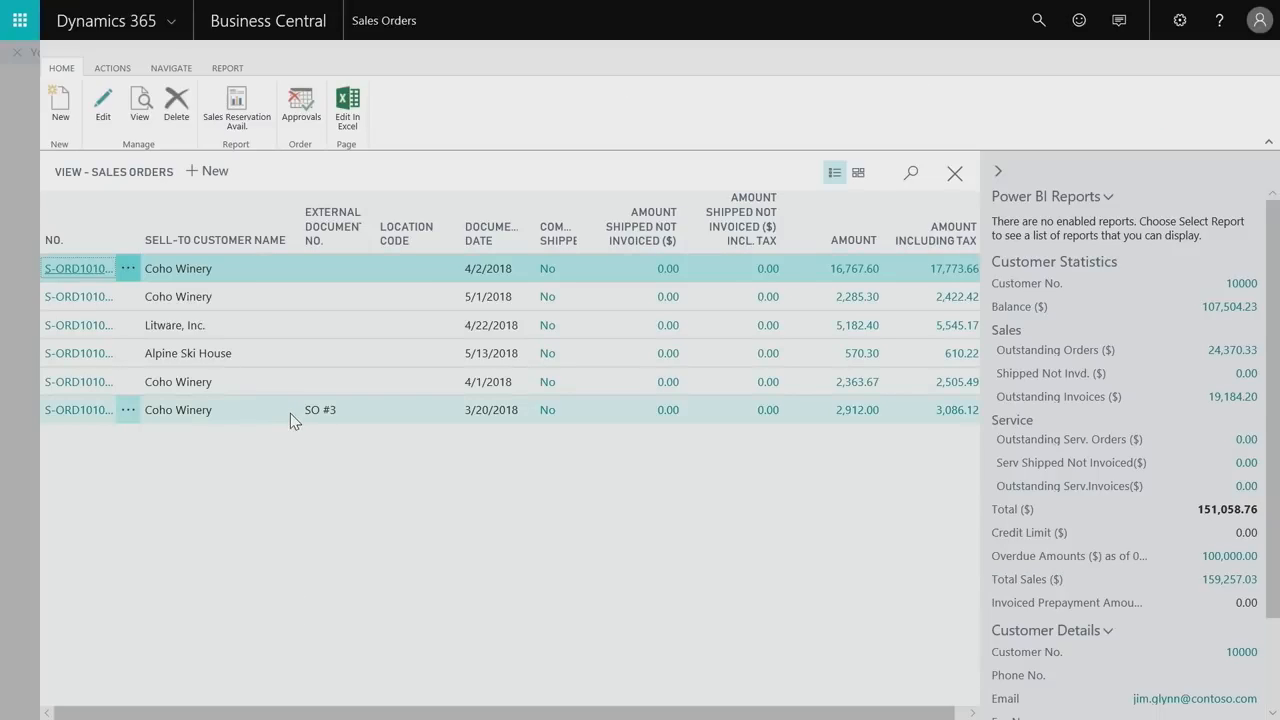
{"action": "left_click", "coordinate": [79, 416]}
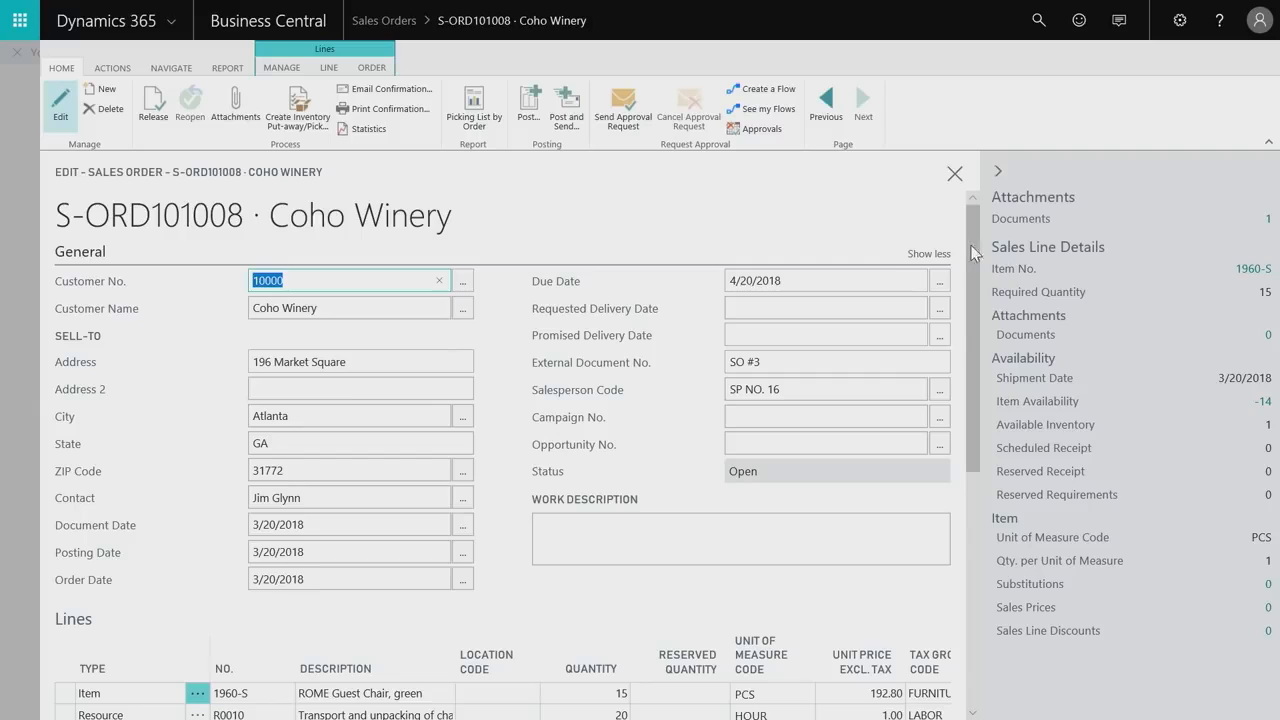
{"action": "left_click_drag", "start_coordinate": [973, 254], "coordinate": [973, 350]}
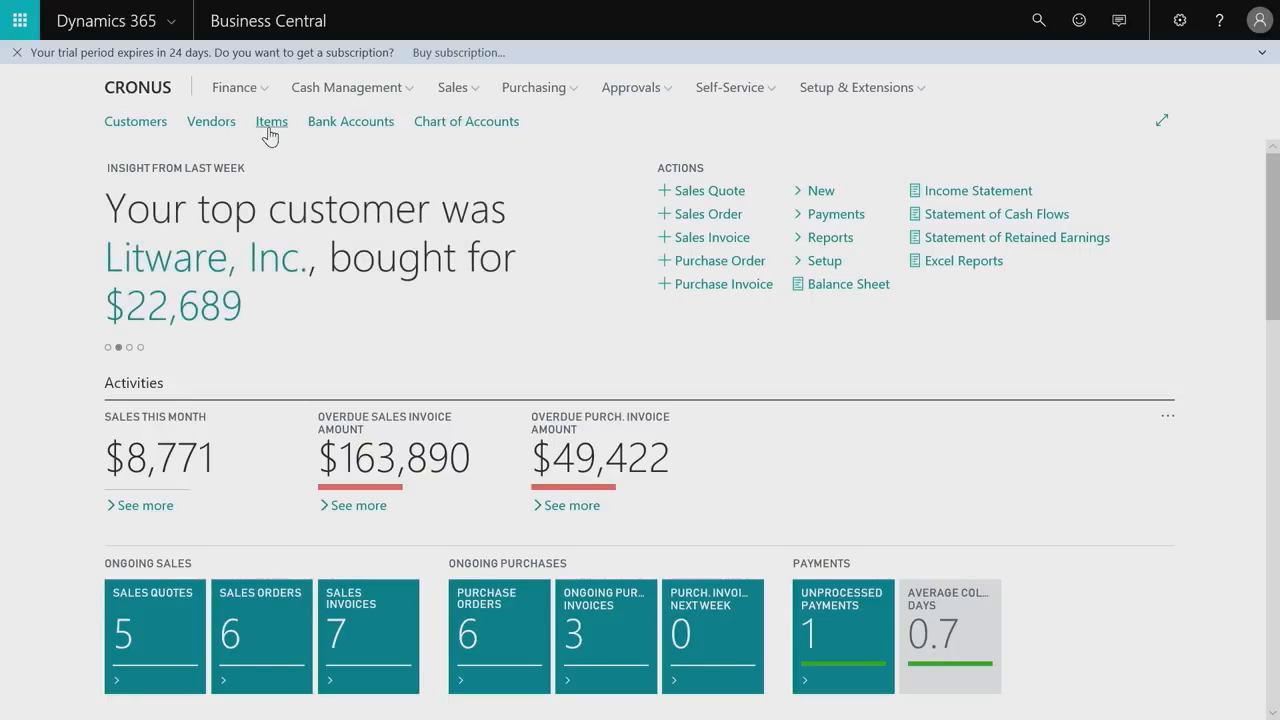
Create a purchase order from the ATHENS Desk item's forecast and add the vendor's out-of-stock items to it.
{"action": "left_click", "coordinate": [268, 126]}
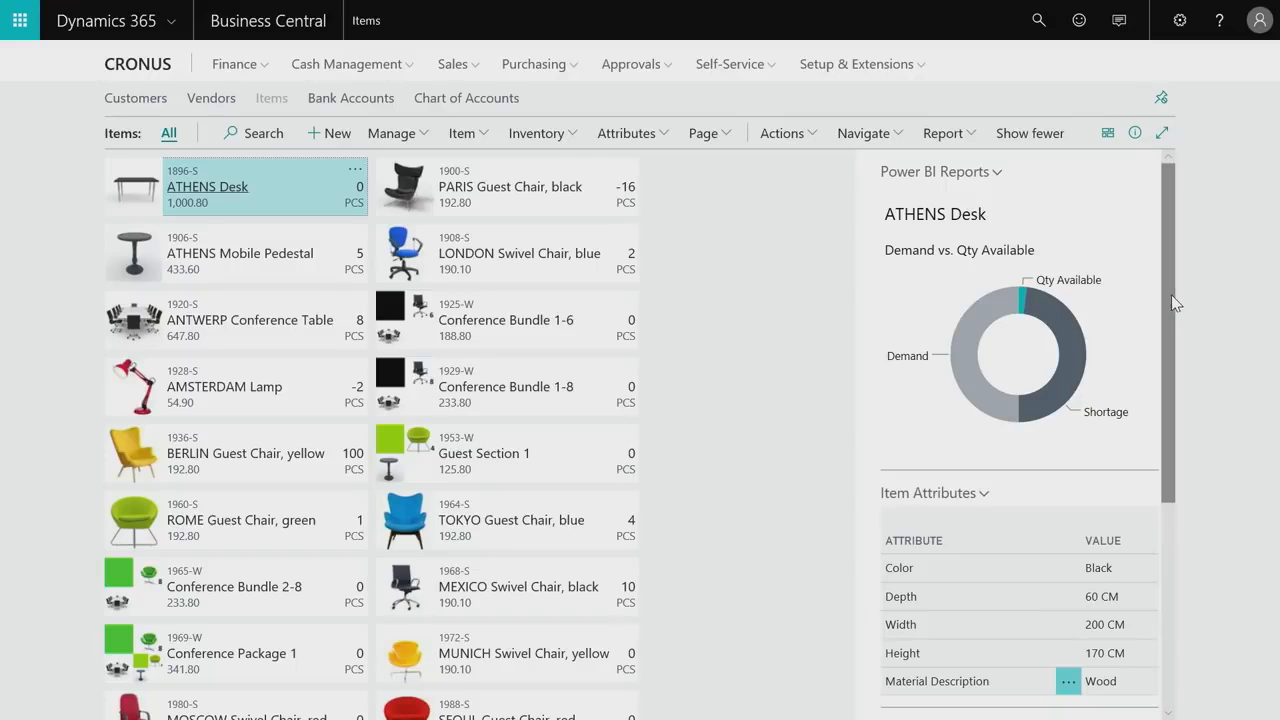
{"action": "left_click_drag", "start_coordinate": [1172, 297], "coordinate": [1192, 604]}
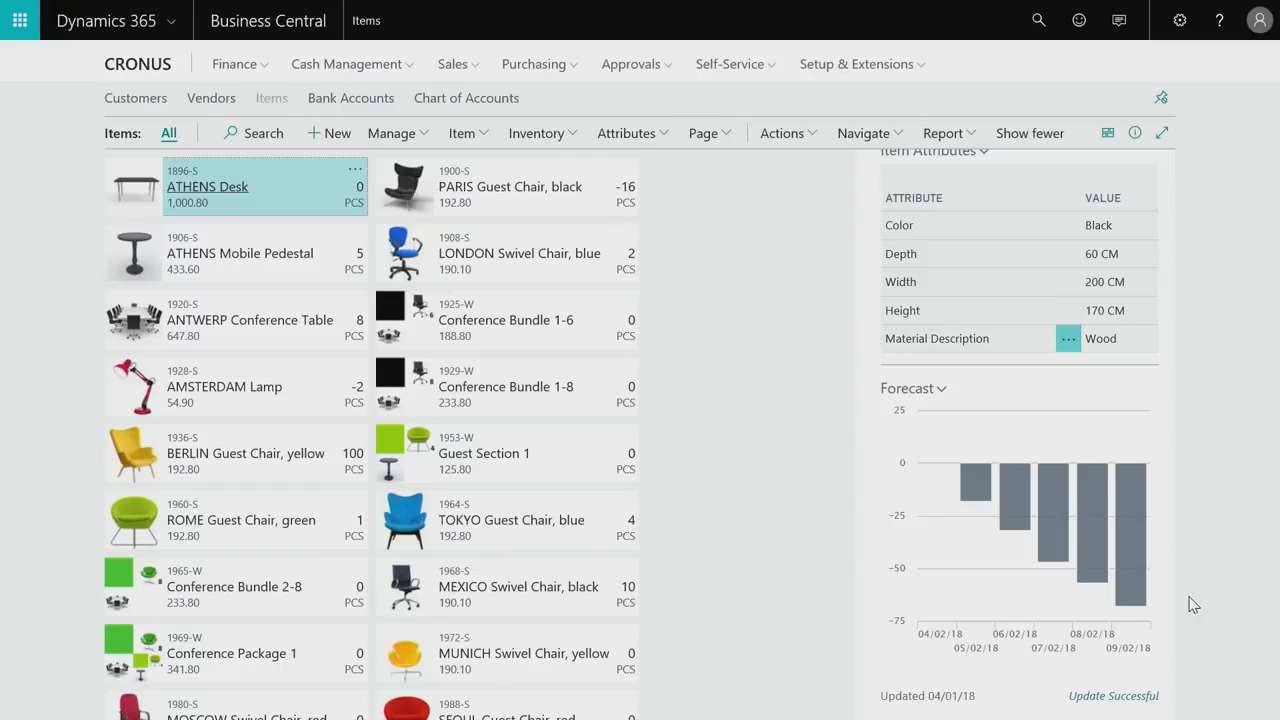
{"action": "left_click", "coordinate": [939, 391]}
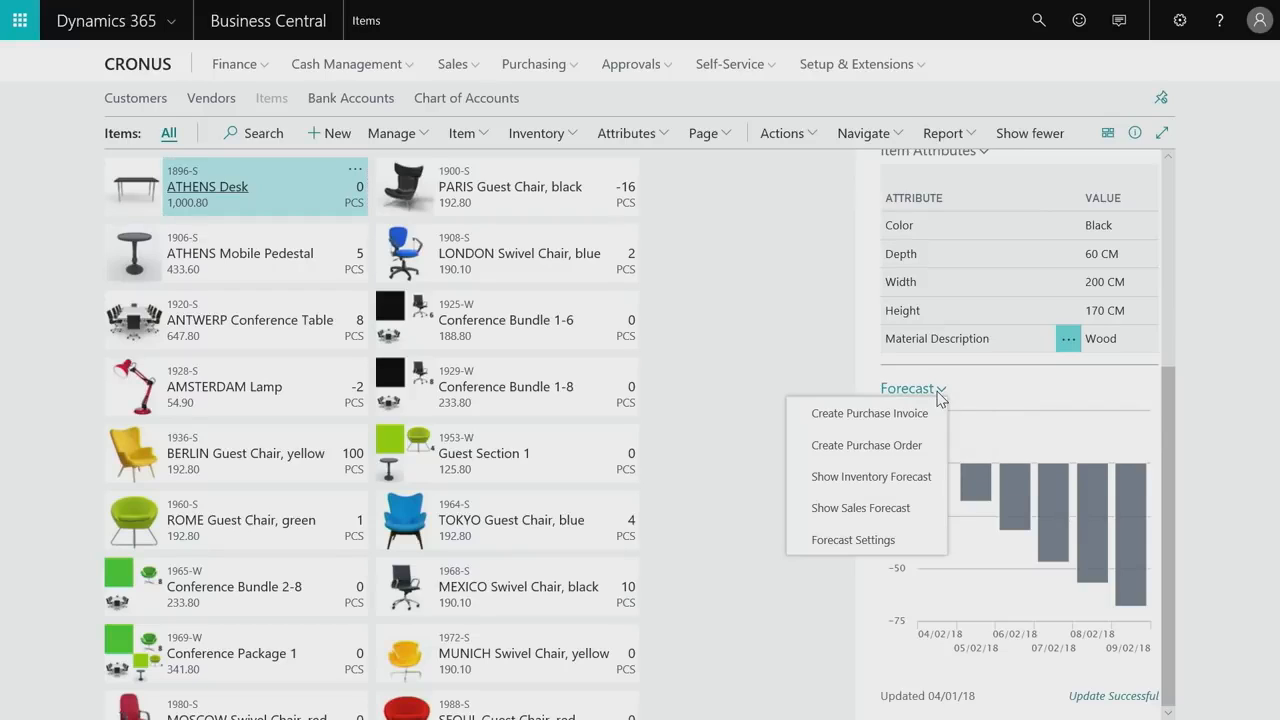
{"action": "left_click", "coordinate": [898, 452]}
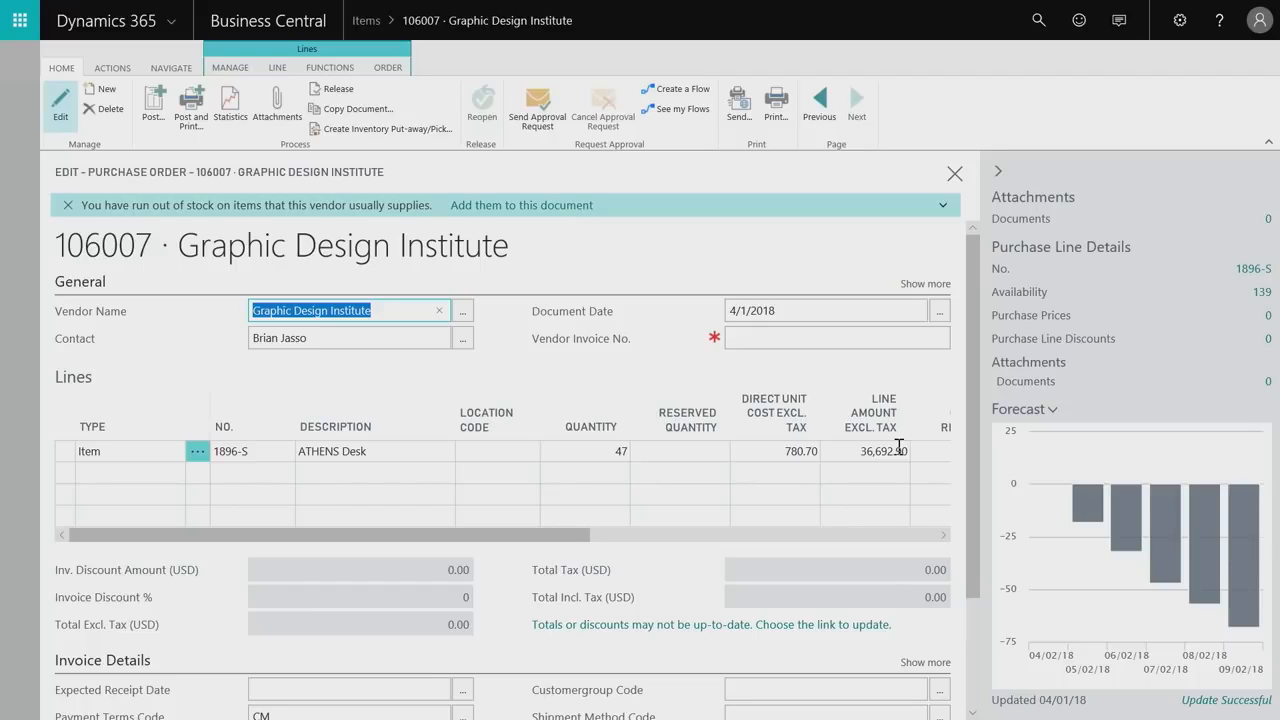
{"action": "left_click", "coordinate": [489, 212]}
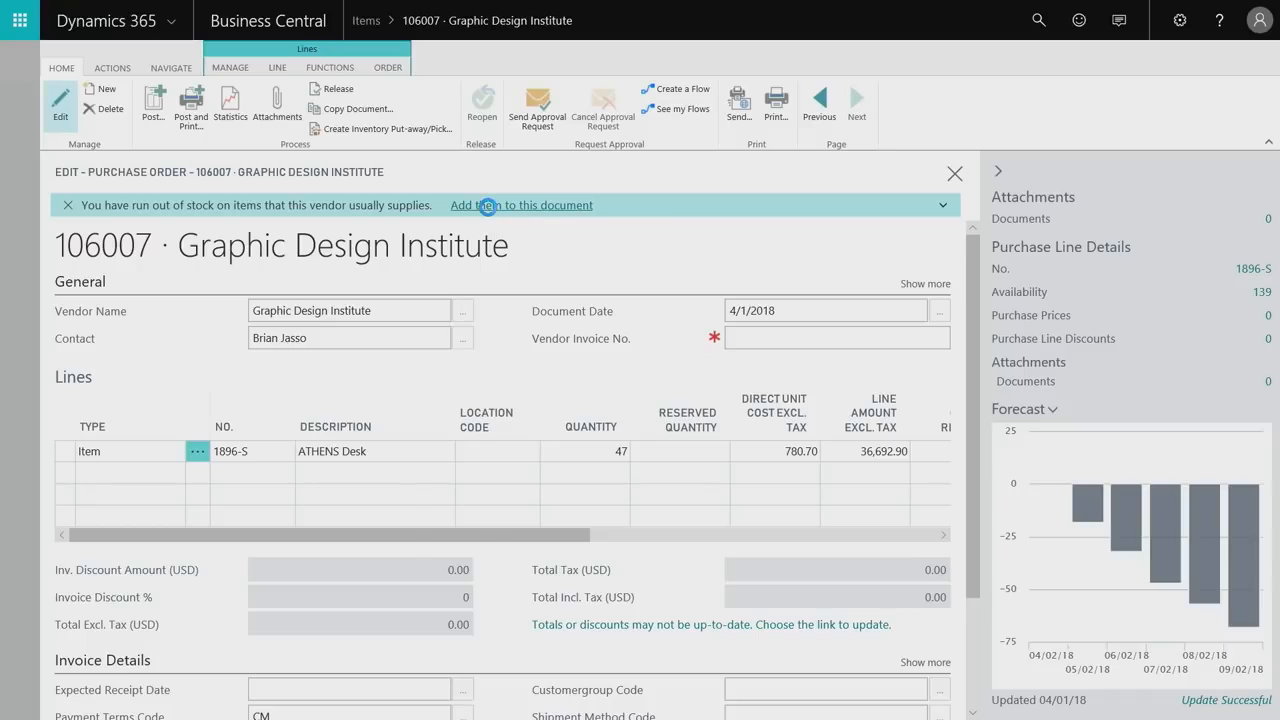
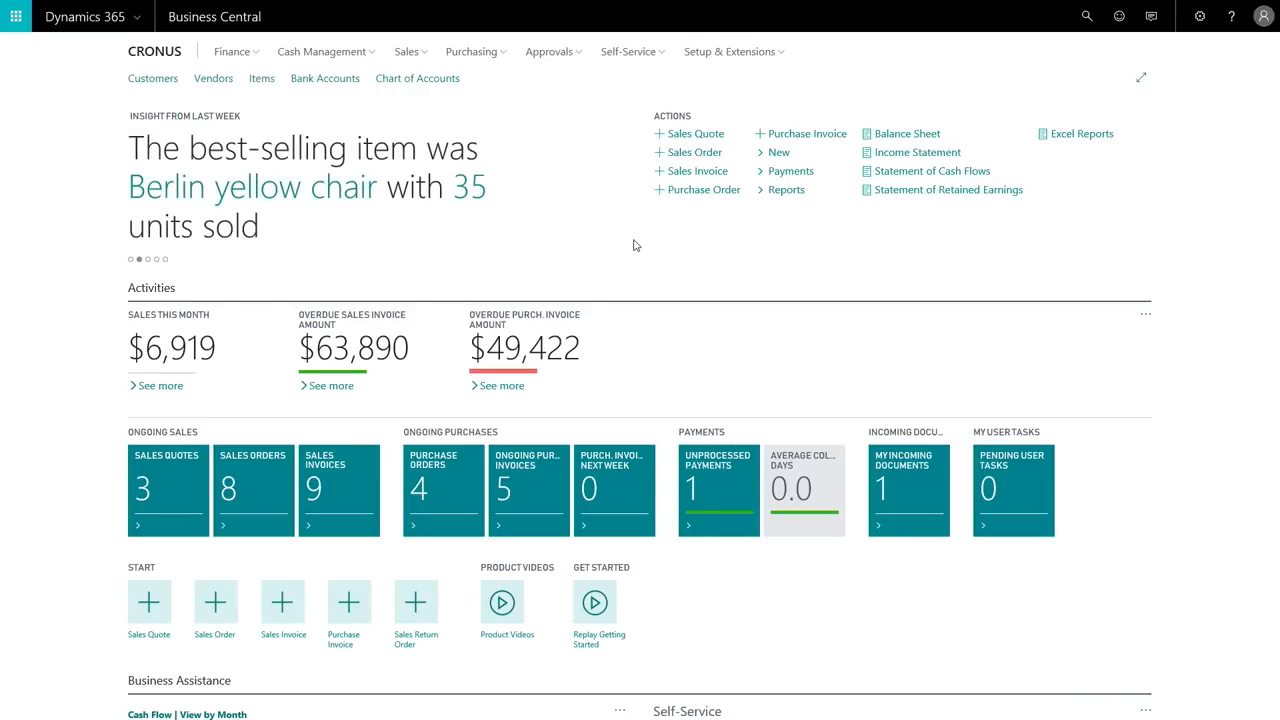
Switch the home page's Power BI Reports part to the previous report.
{"action": "scroll", "coordinate": [1006, 289], "scroll_direction": "down", "scroll_amount": 5}
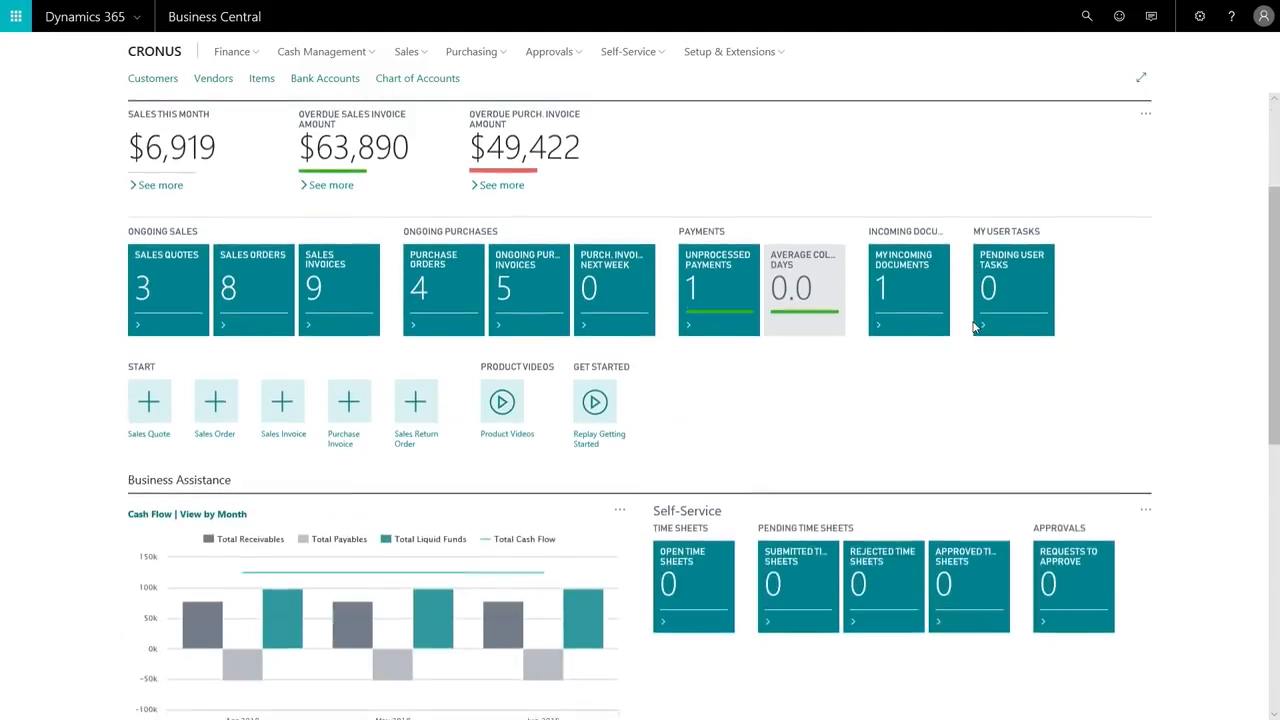
{"action": "scroll", "coordinate": [975, 328], "scroll_direction": "down", "scroll_amount": 6}
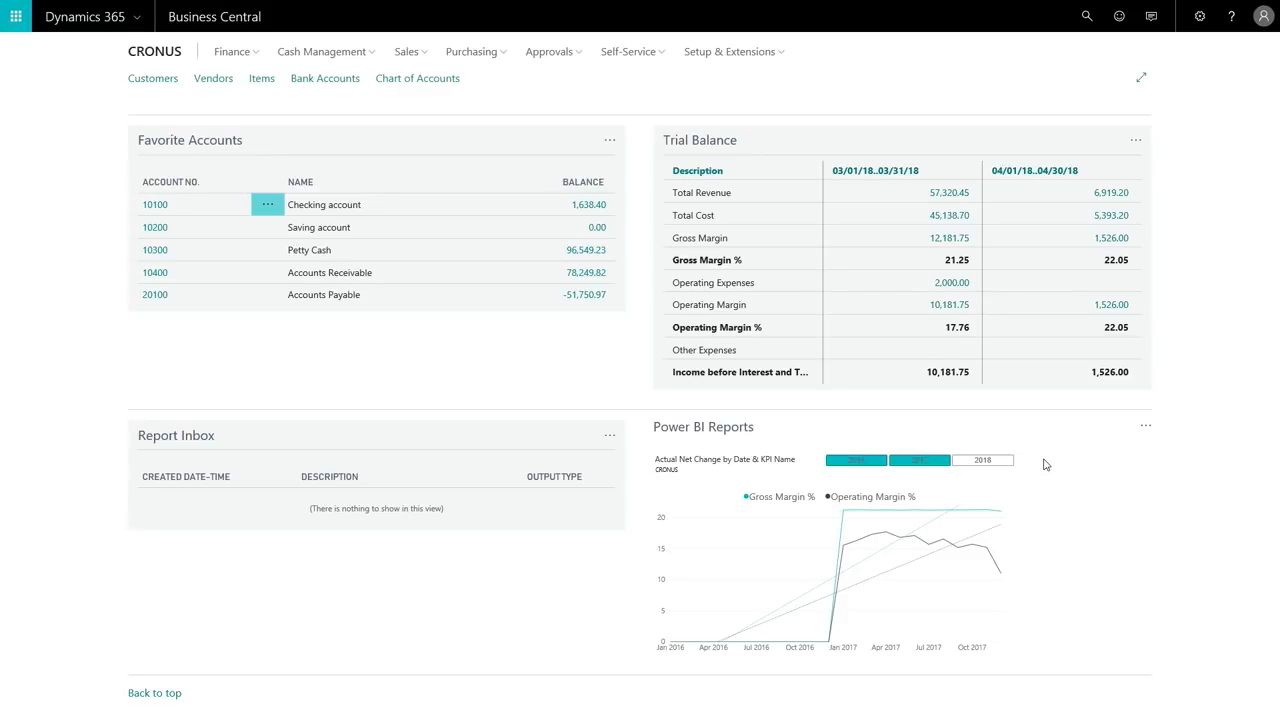
{"action": "left_click", "coordinate": [1145, 426]}
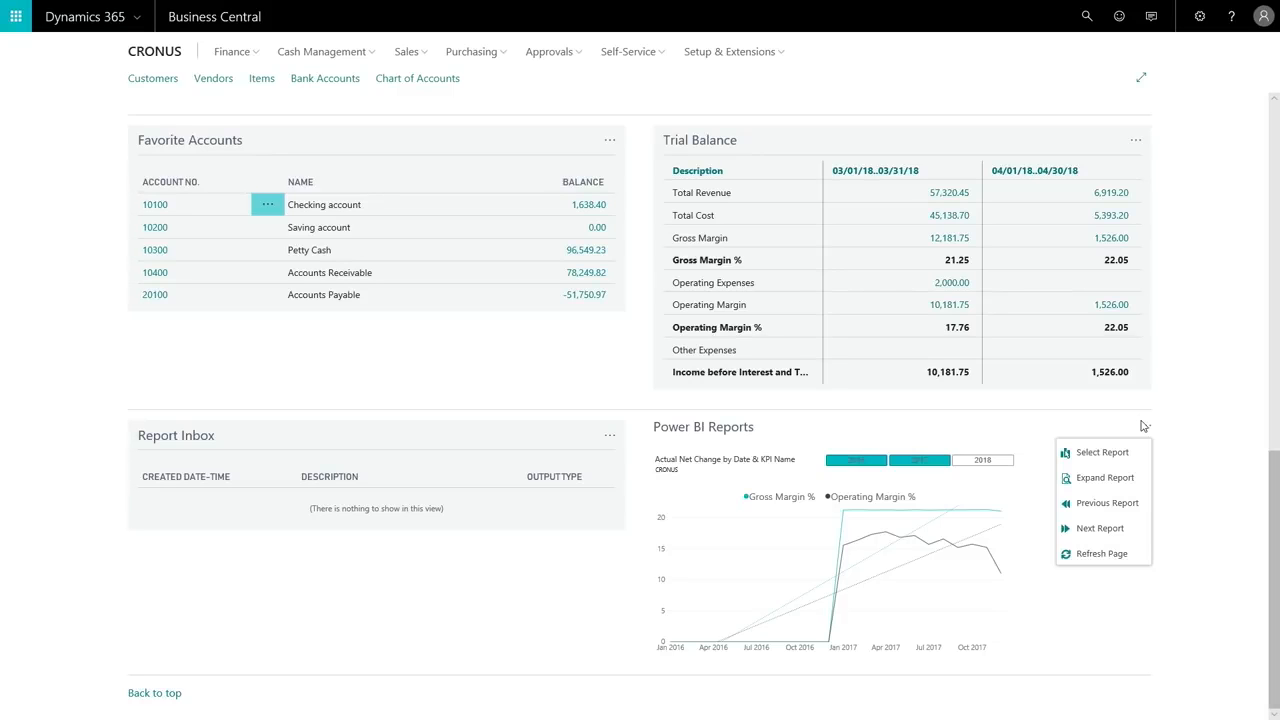
{"action": "left_click", "coordinate": [1082, 503]}
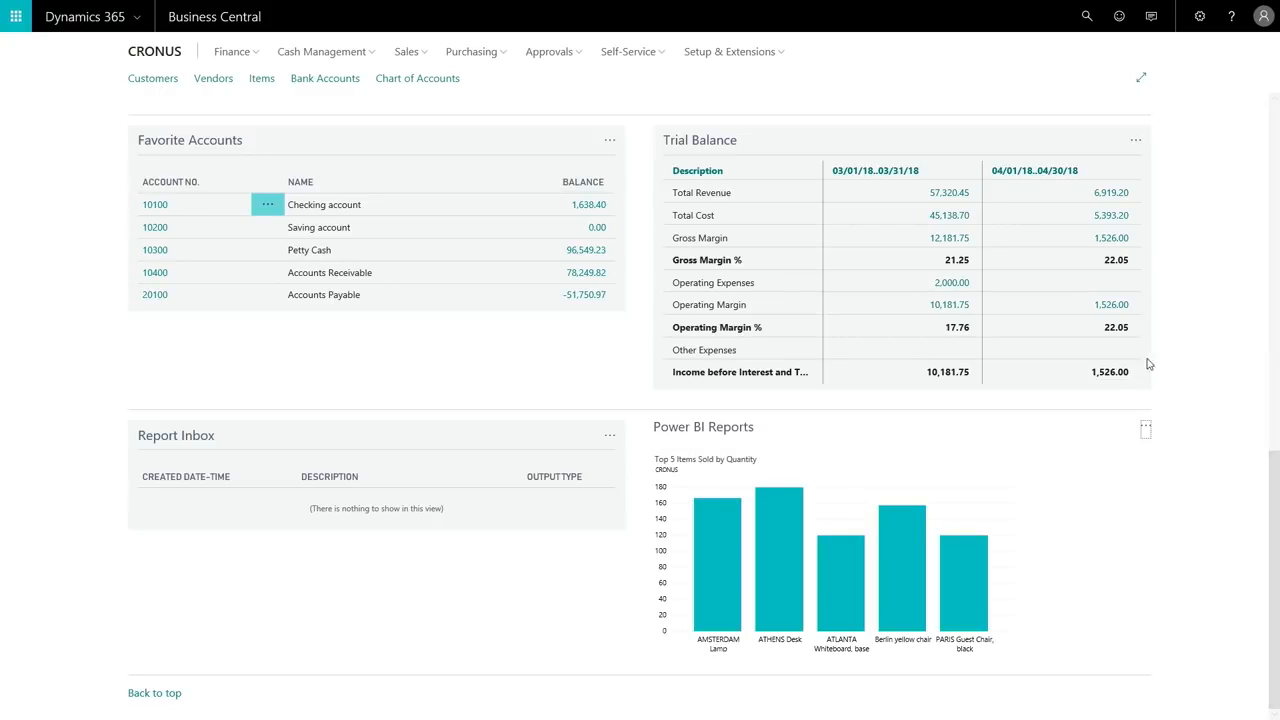
Expand the Power BI report, examine item 1960-S on the Items Sales Dashboard page, clear the highlight, and return to the home page.
{"action": "left_click", "coordinate": [1146, 432]}
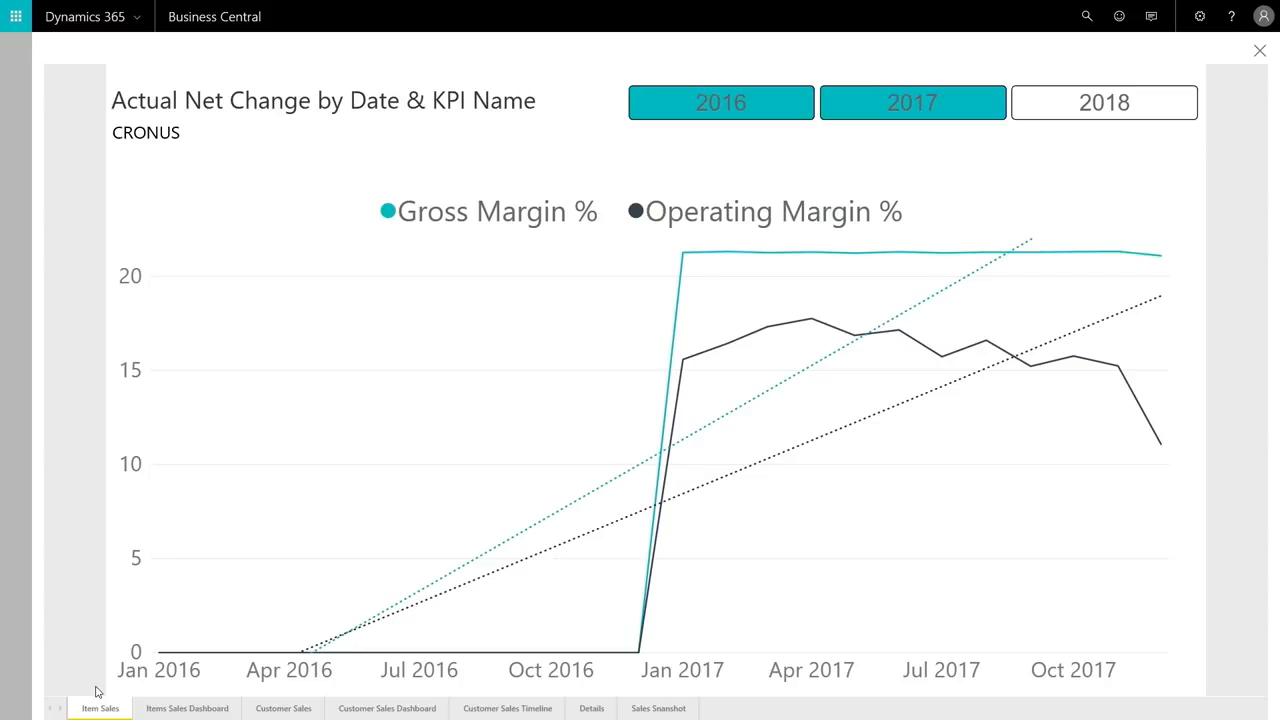
{"action": "left_click", "coordinate": [180, 710]}
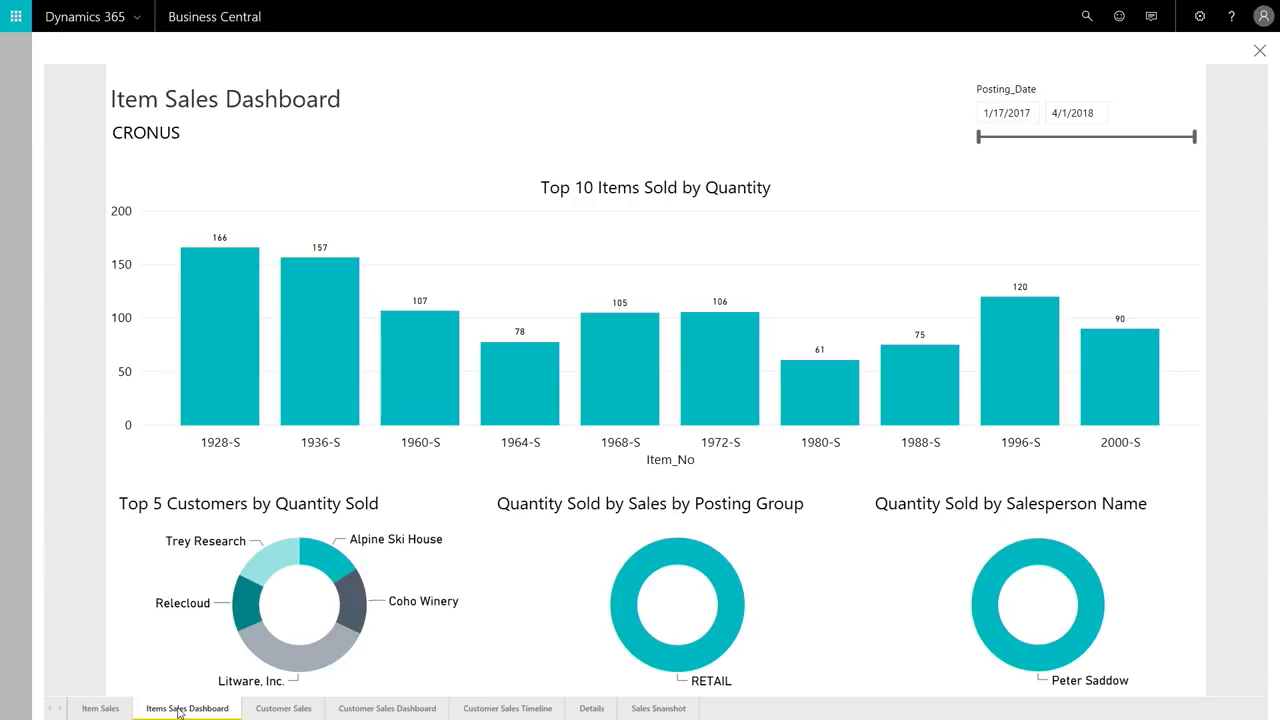
{"action": "left_click", "coordinate": [430, 367]}
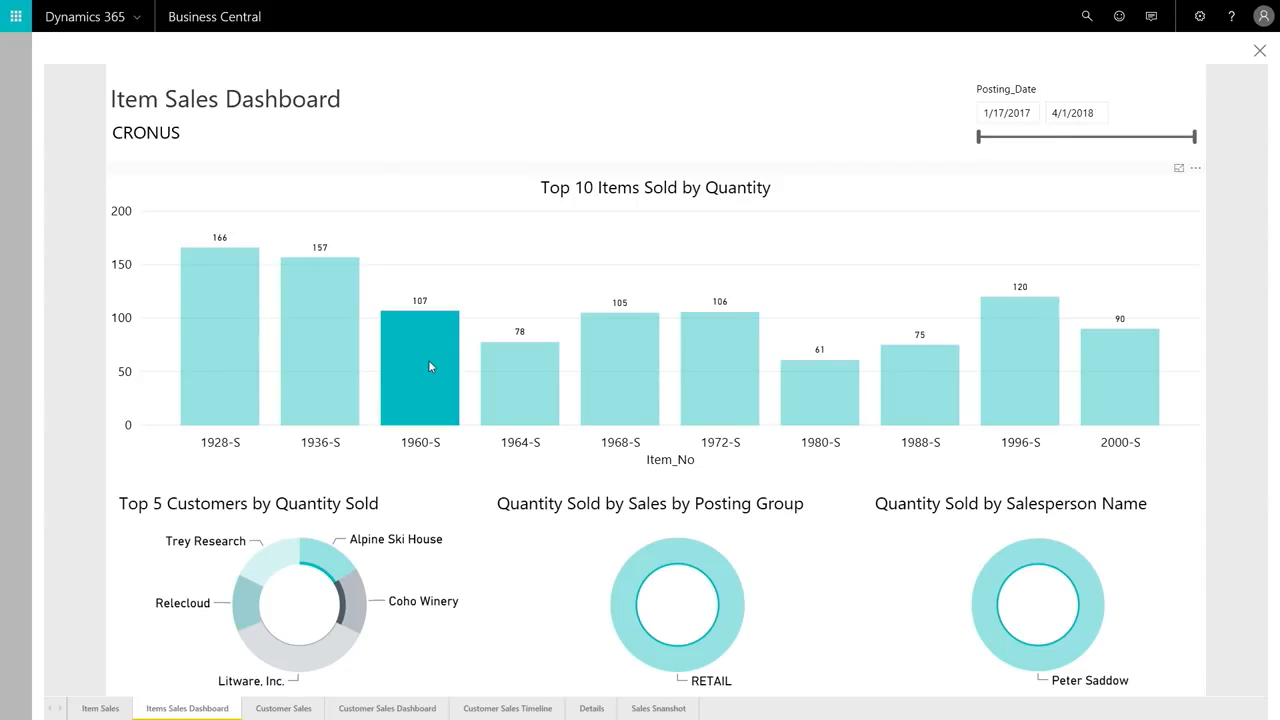
{"action": "left_click", "coordinate": [468, 207]}
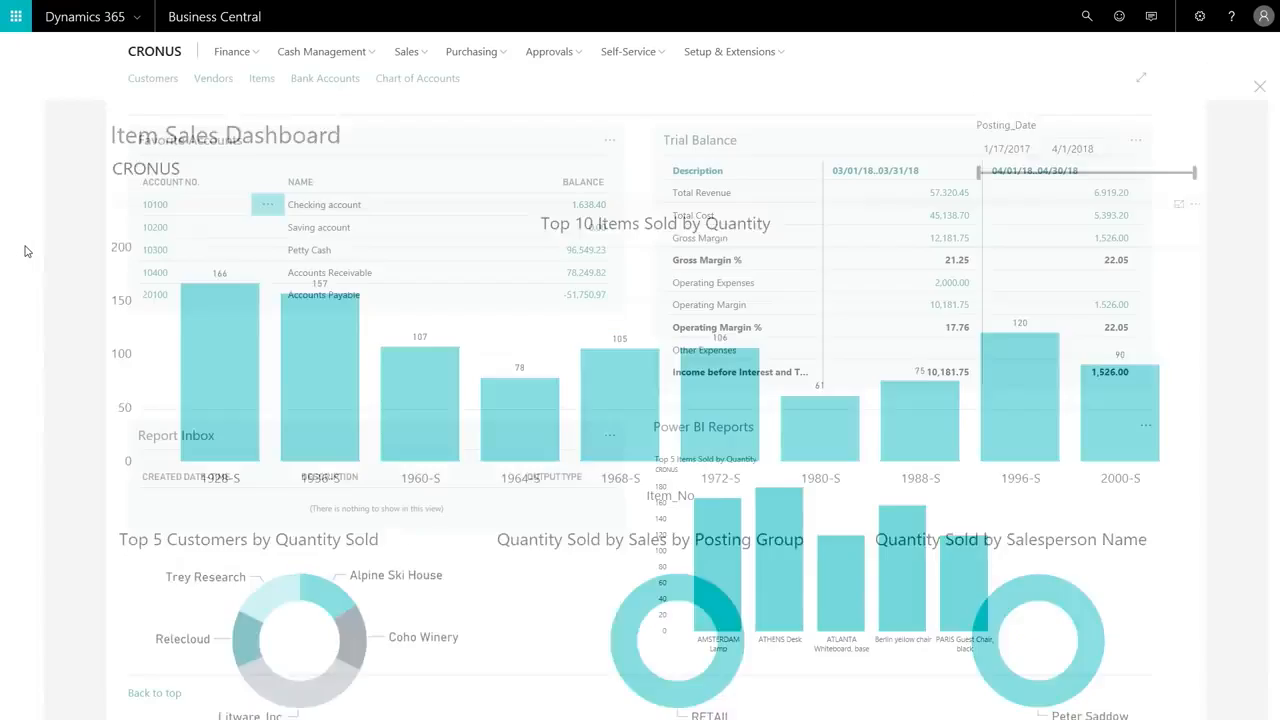
{"action": "left_click", "coordinate": [27, 250]}
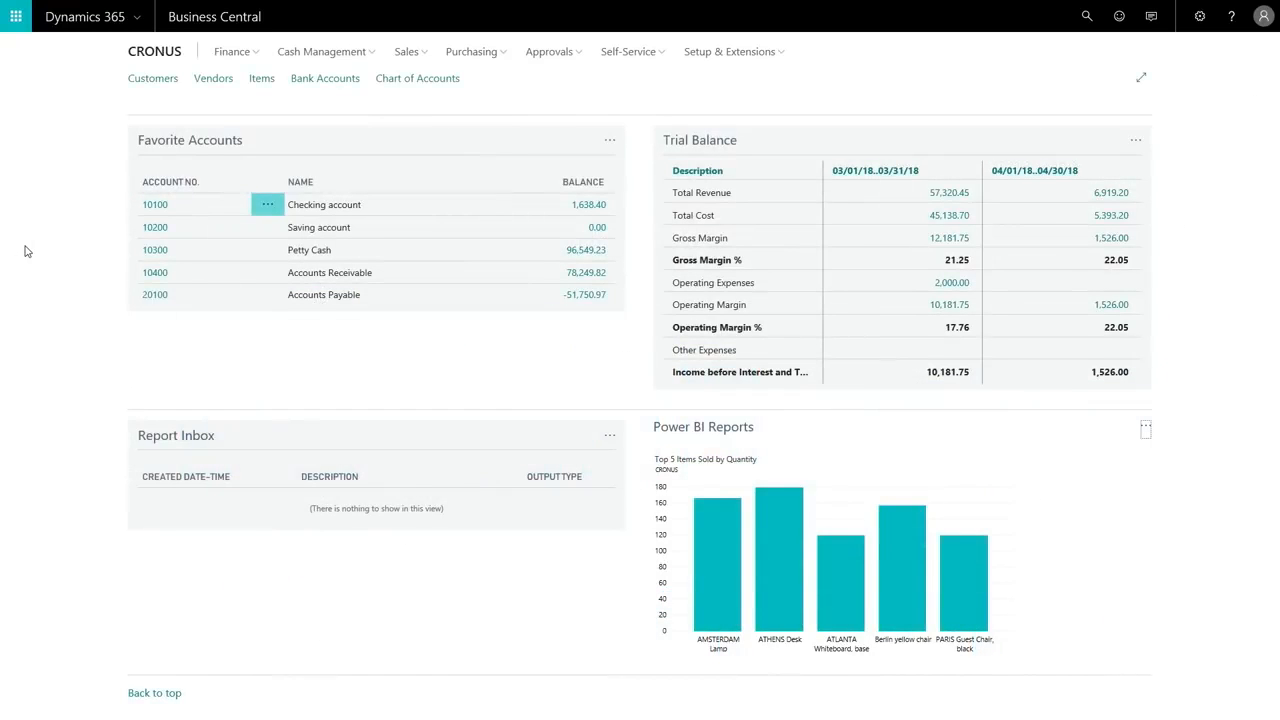
Examine the forecast and attributes of ATHENS Desk and PARIS Guest Chair, black in the Items list.
{"action": "left_click", "coordinate": [262, 80]}
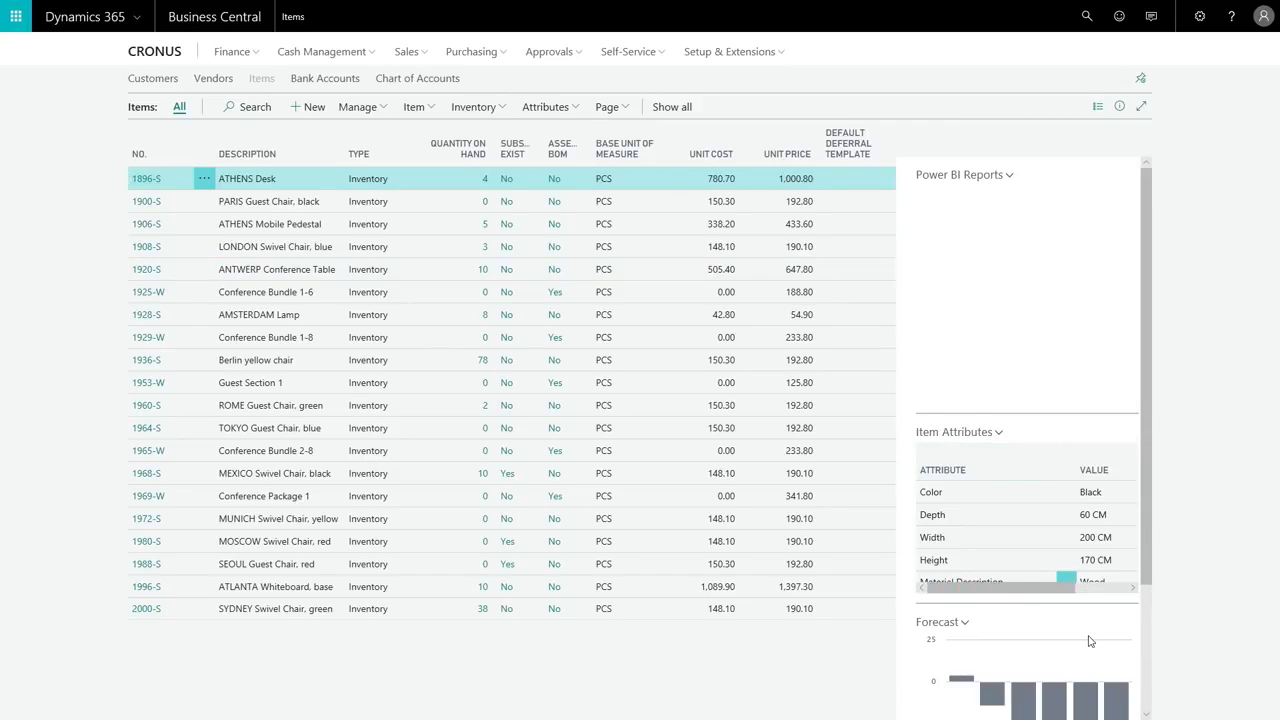
{"action": "scroll", "coordinate": [995, 481], "scroll_direction": "down", "scroll_amount": 2}
{"action": "mouse_move", "coordinate": [1008, 508]}
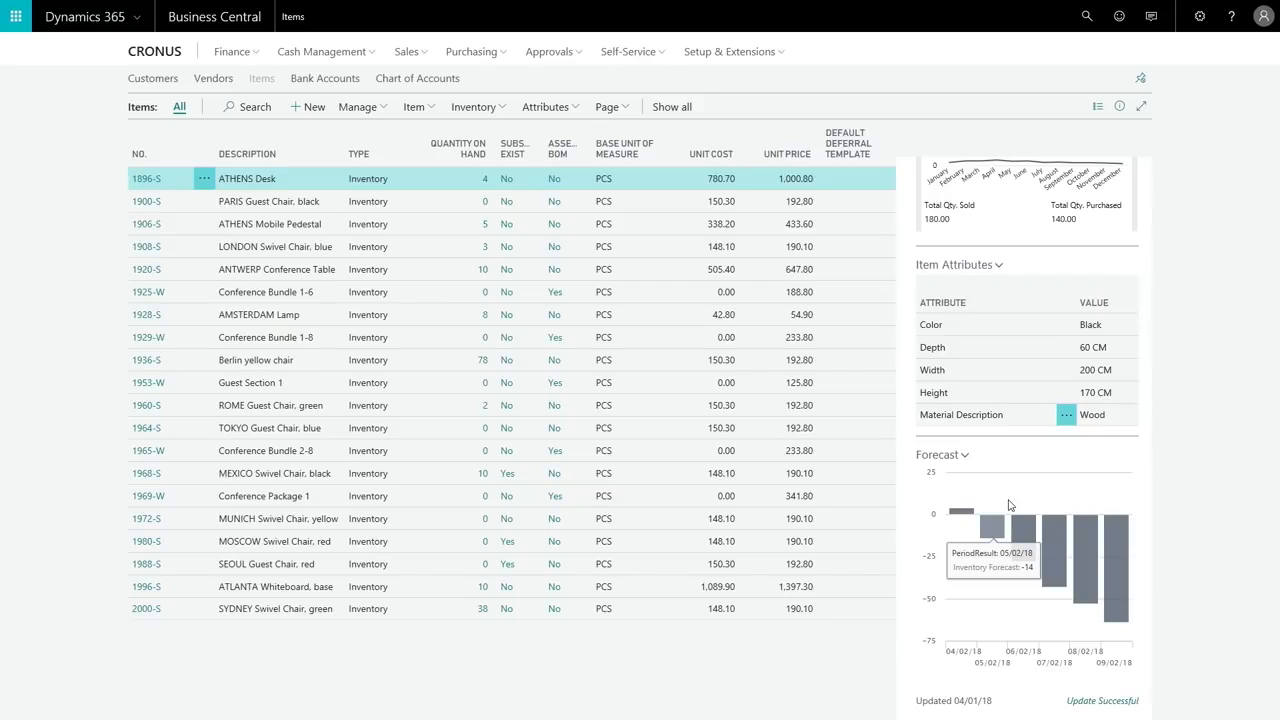
{"action": "left_click", "coordinate": [821, 209]}
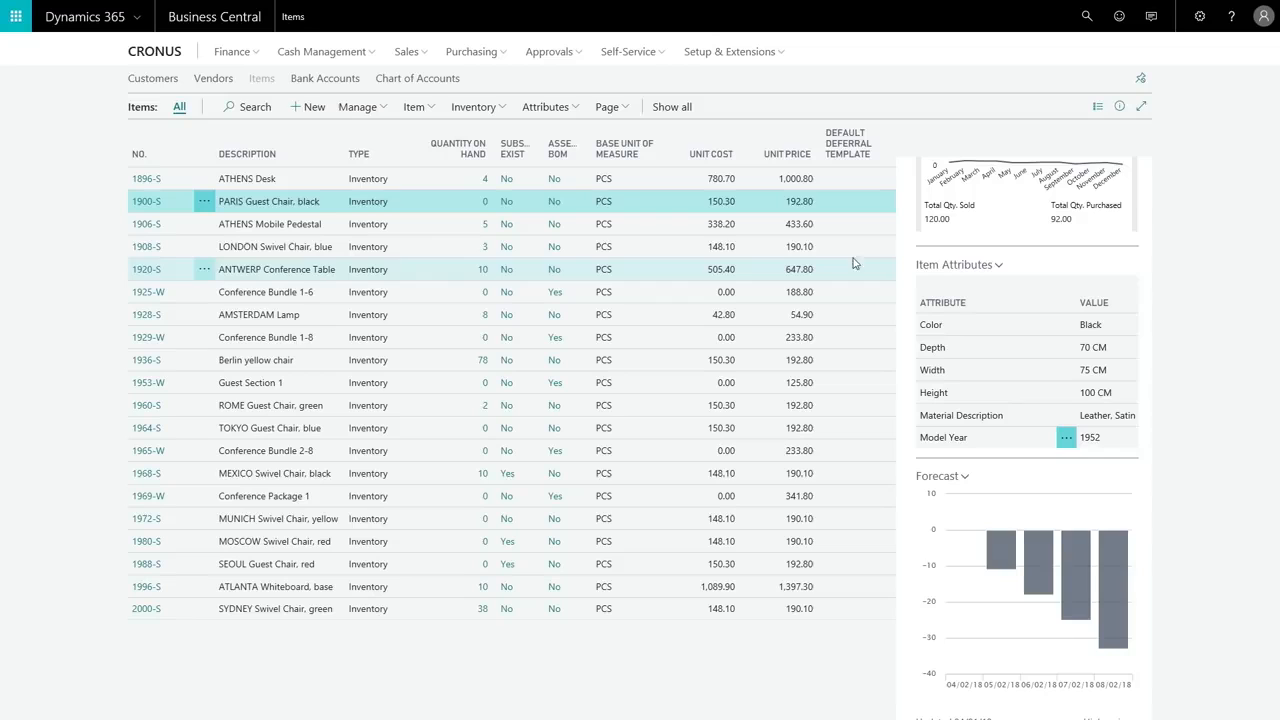
{"action": "scroll", "coordinate": [1150, 188], "scroll_direction": "up", "scroll_amount": 3}
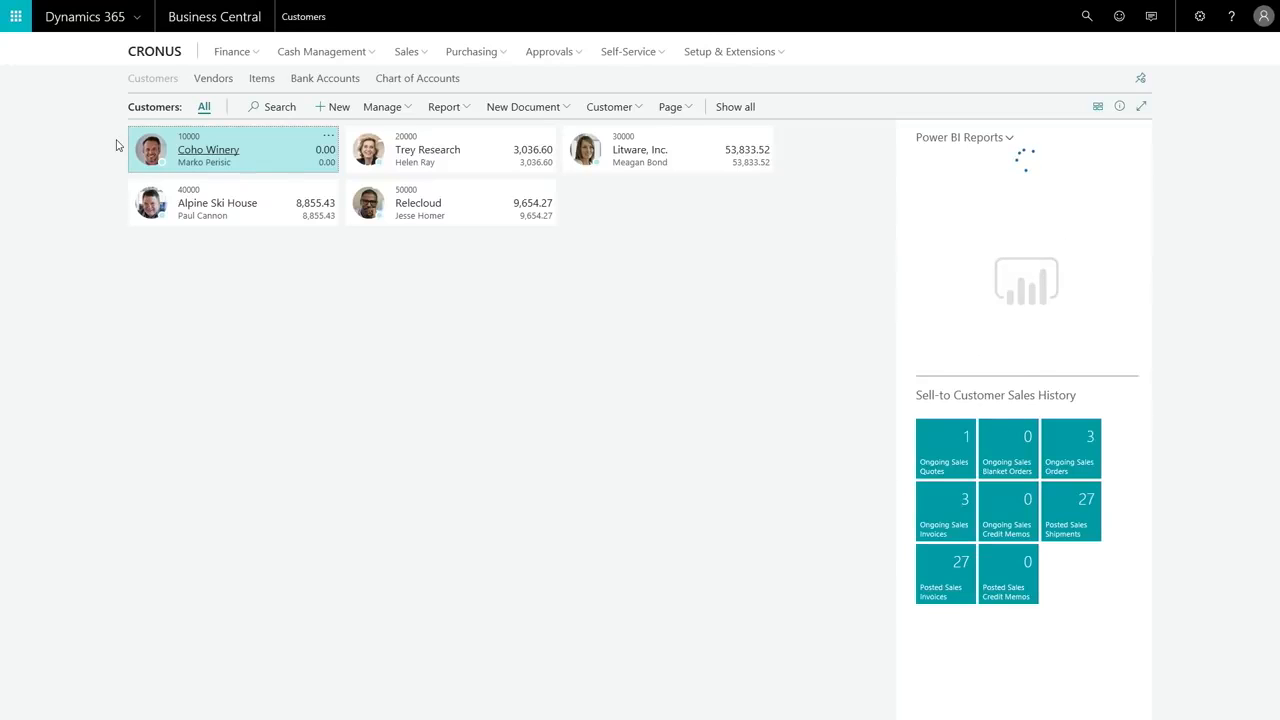
Create a sales order from Trey Research's customer card and review the details of the customer's overdue balance.
{"action": "left_click", "coordinate": [476, 142]}
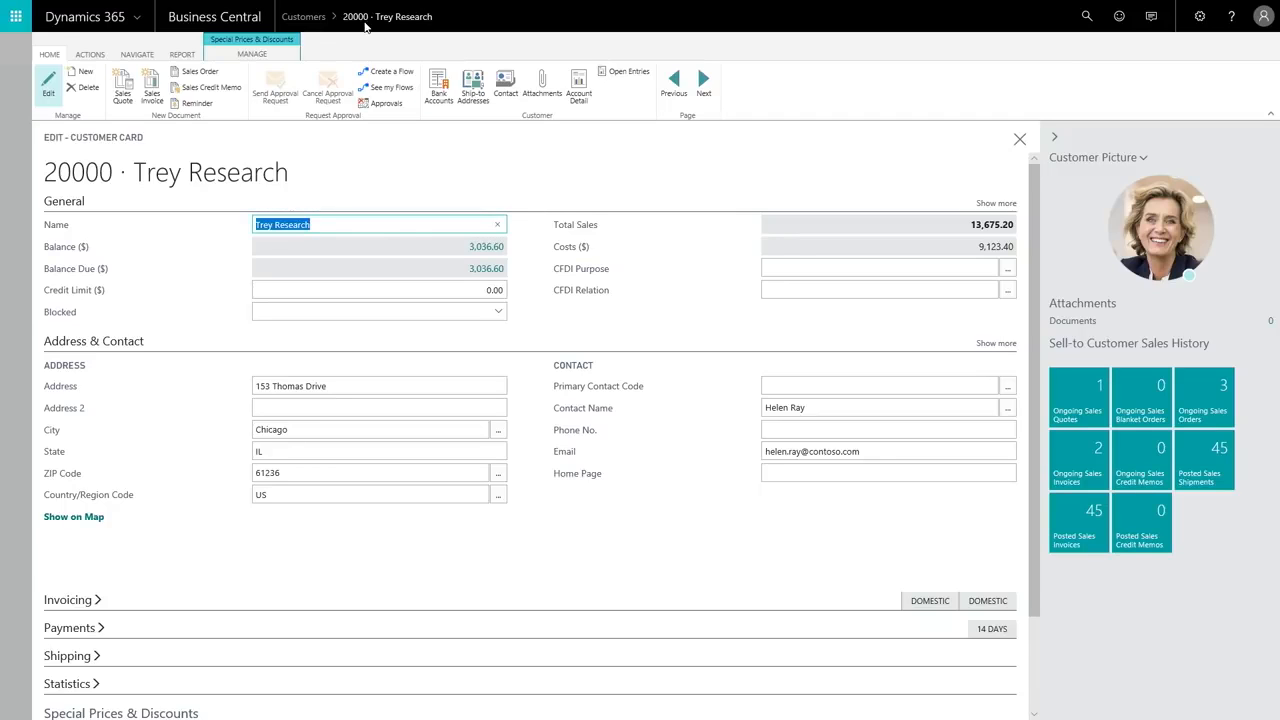
{"action": "left_click", "coordinate": [207, 73]}
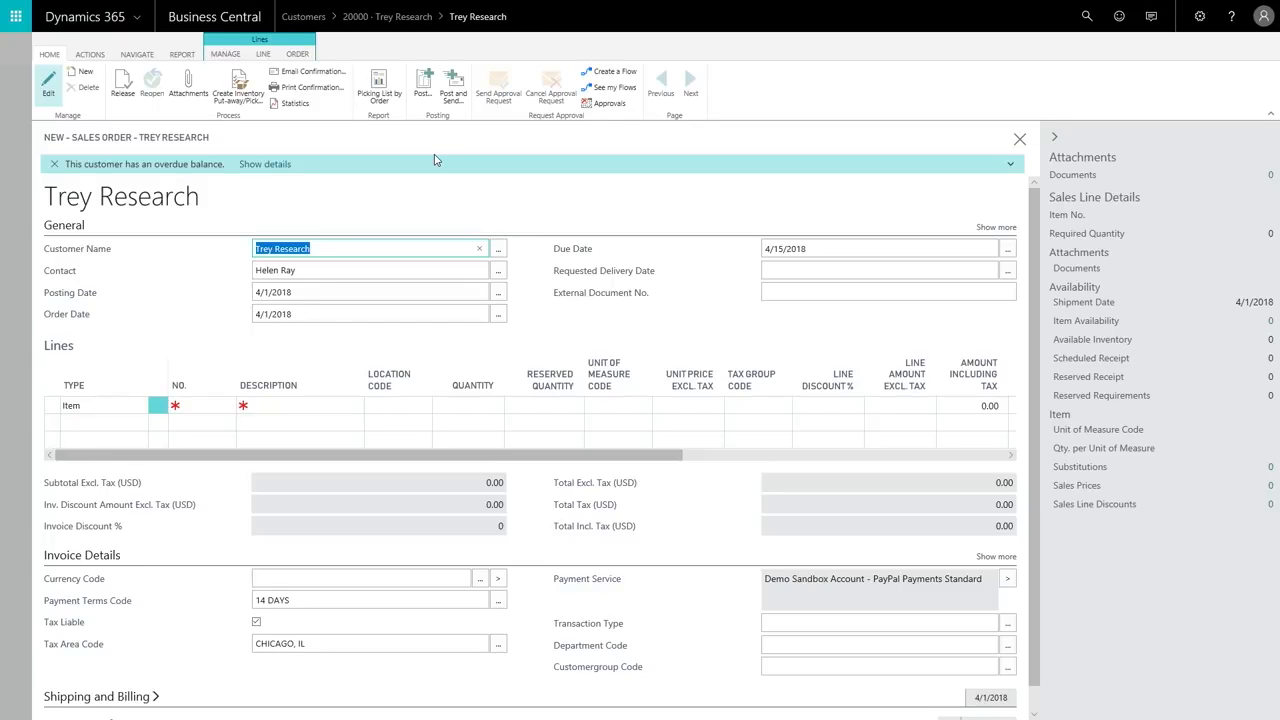
{"action": "left_click", "coordinate": [277, 166]}
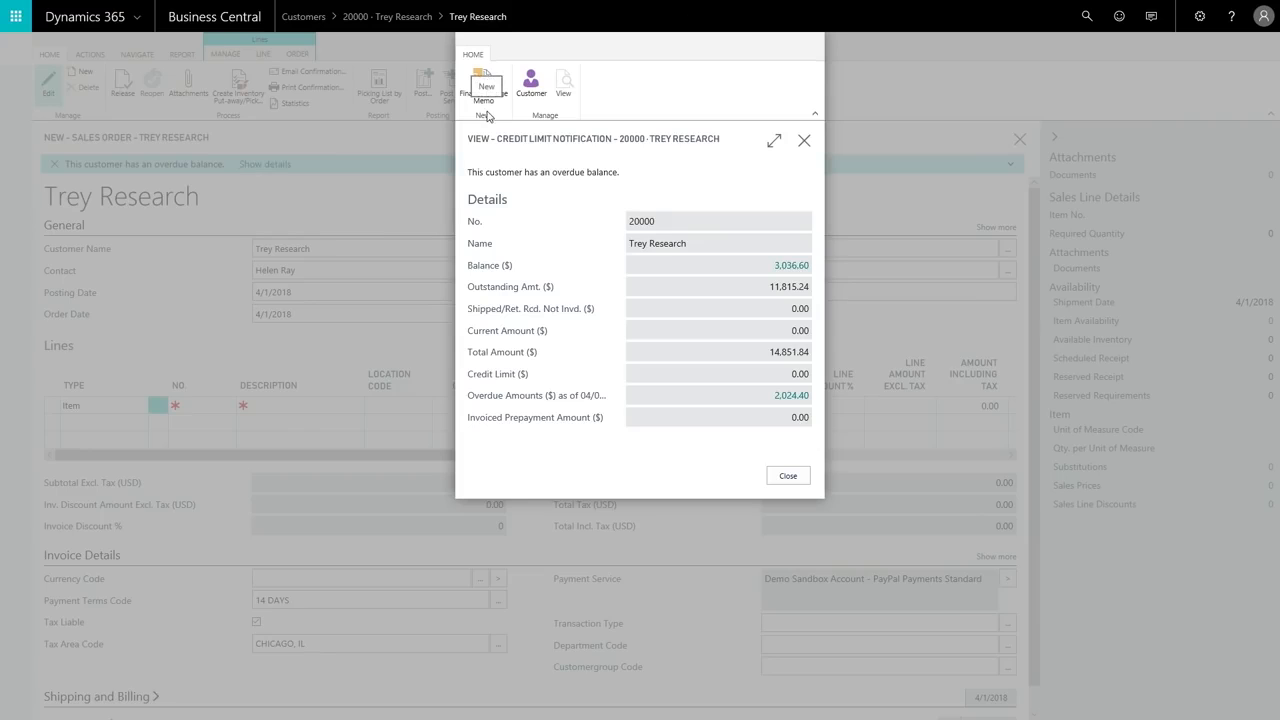
{"action": "left_click", "coordinate": [805, 141]}
{"action": "scroll", "coordinate": [395, 233], "scroll_direction": "down", "scroll_amount": 1}
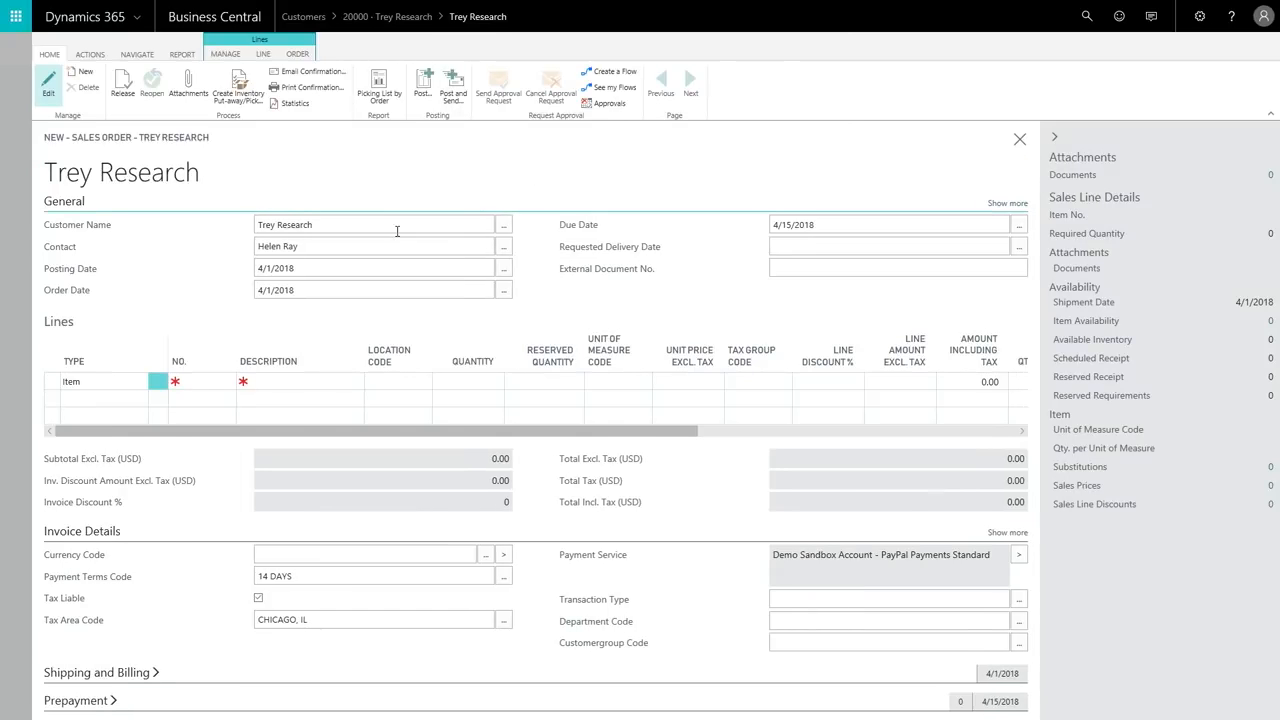
Add PARIS Guest Chair, black to the sales order lines with a quantity of 16.
{"action": "left_click", "coordinate": [277, 381]}
{"action": "type", "text": "paris"}
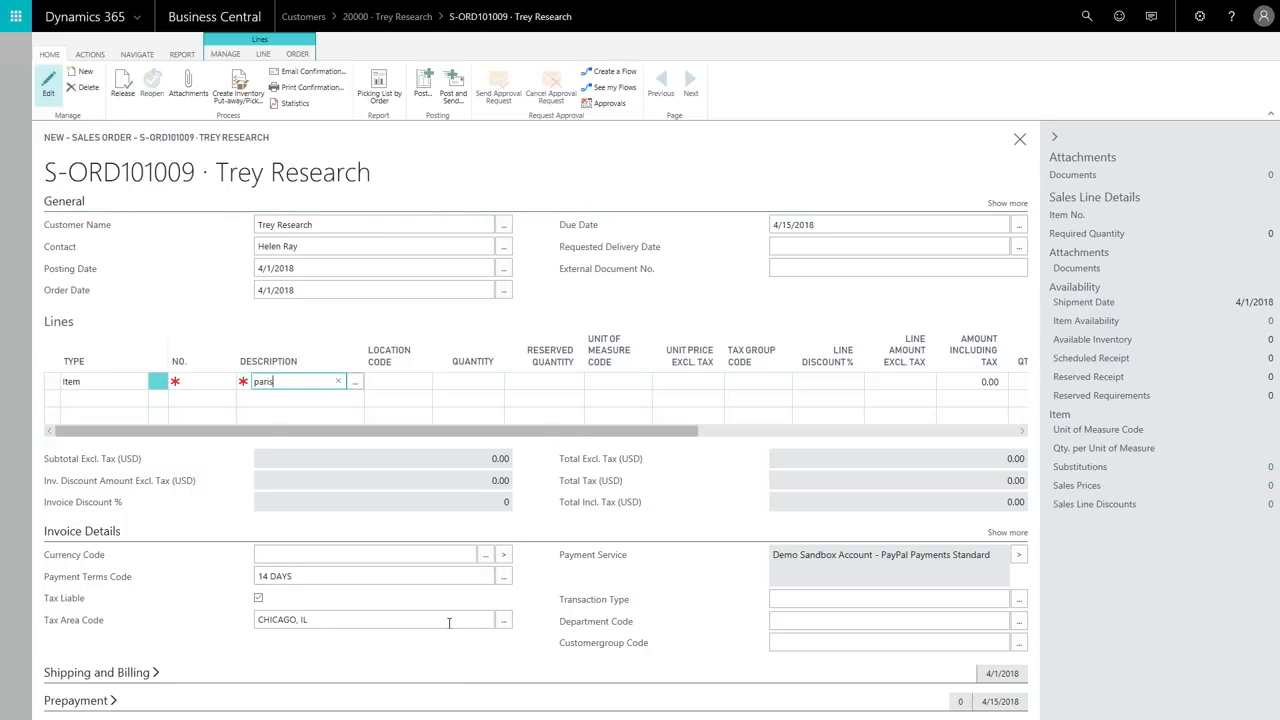
{"action": "key", "text": "Return"}
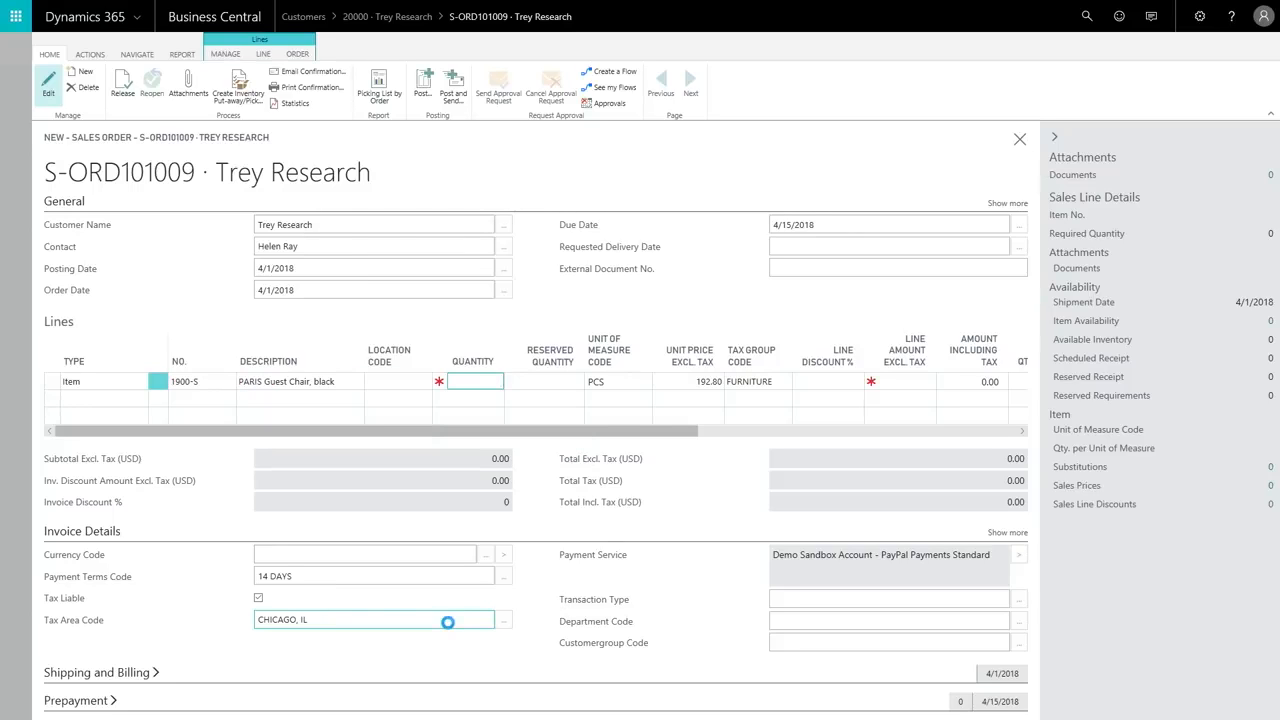
{"action": "type", "text": "16"}
{"action": "key", "text": "Tab"}
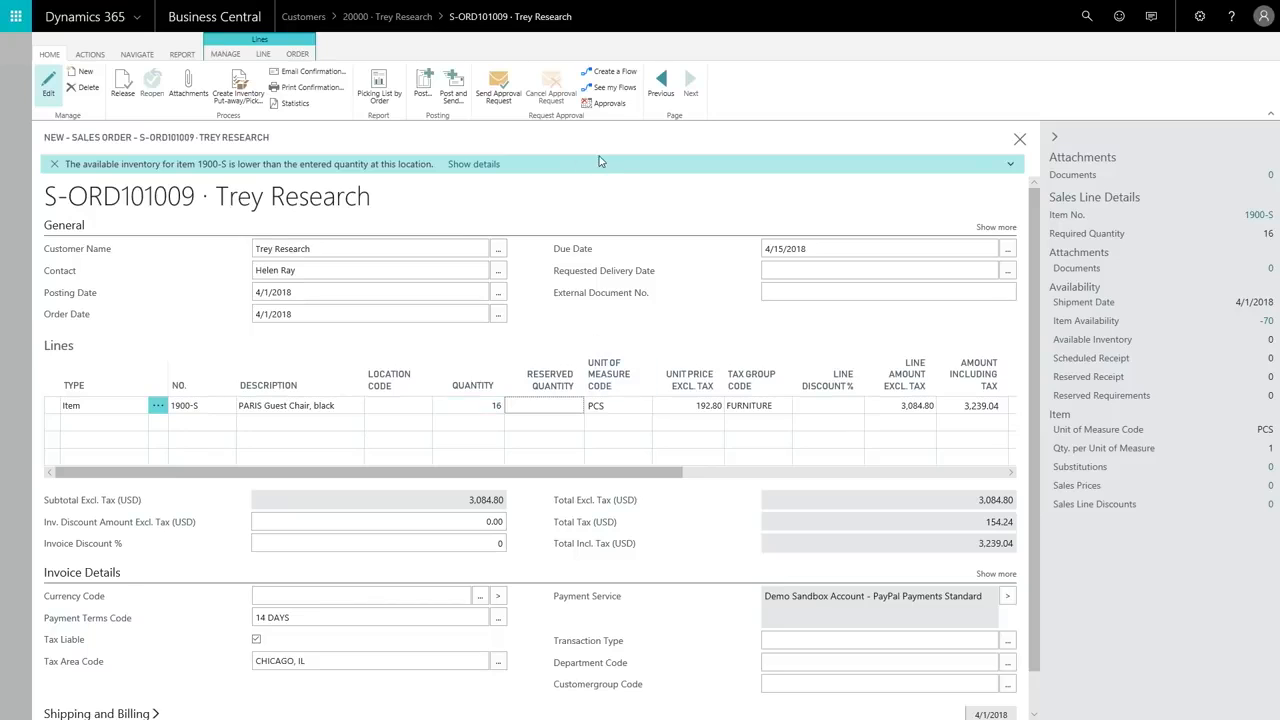
Create a purchase invoice from the PARIS Guest Chair availability details and add the vendor's out-of-stock items to it.
{"action": "left_click", "coordinate": [474, 165]}
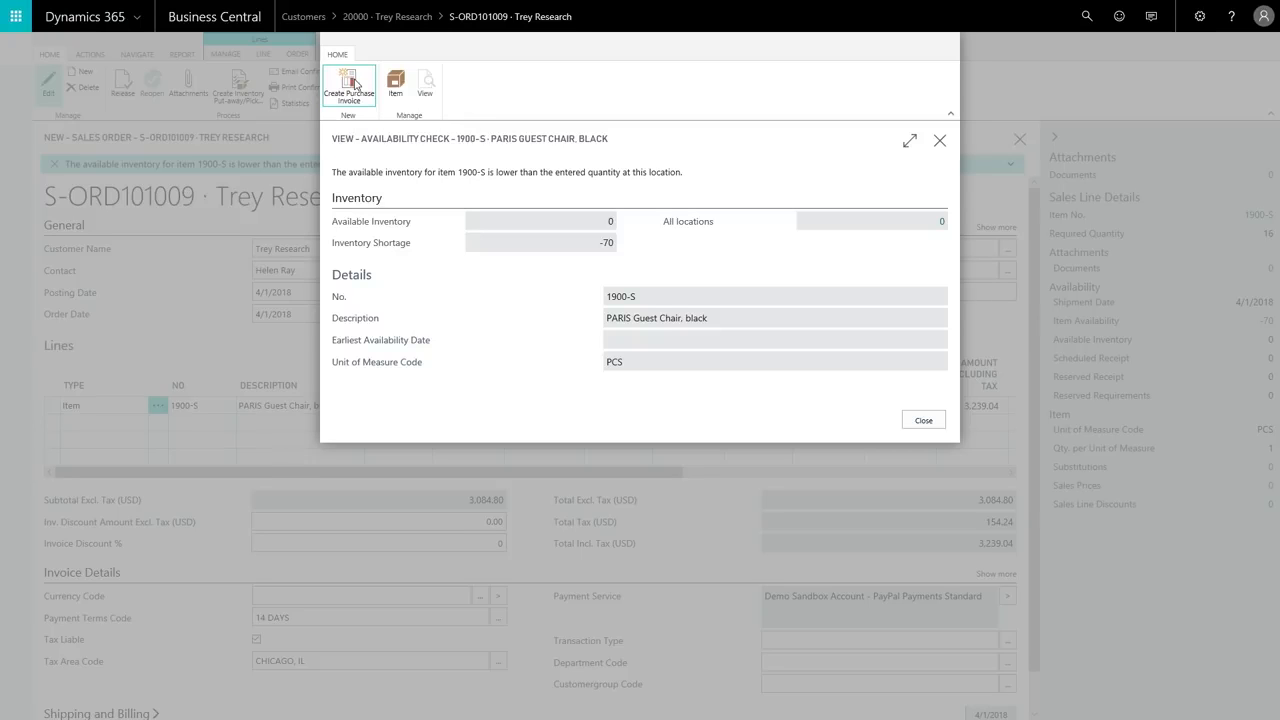
{"action": "left_click", "coordinate": [349, 86]}
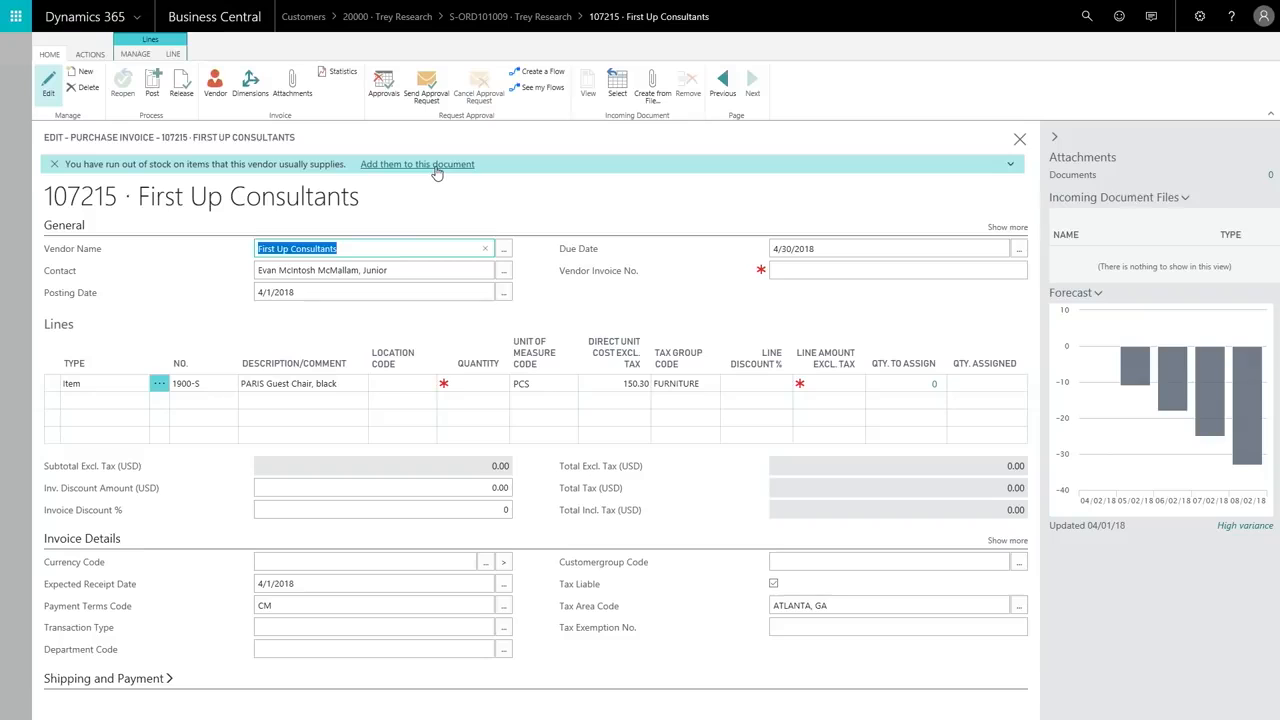
{"action": "left_click", "coordinate": [437, 173]}
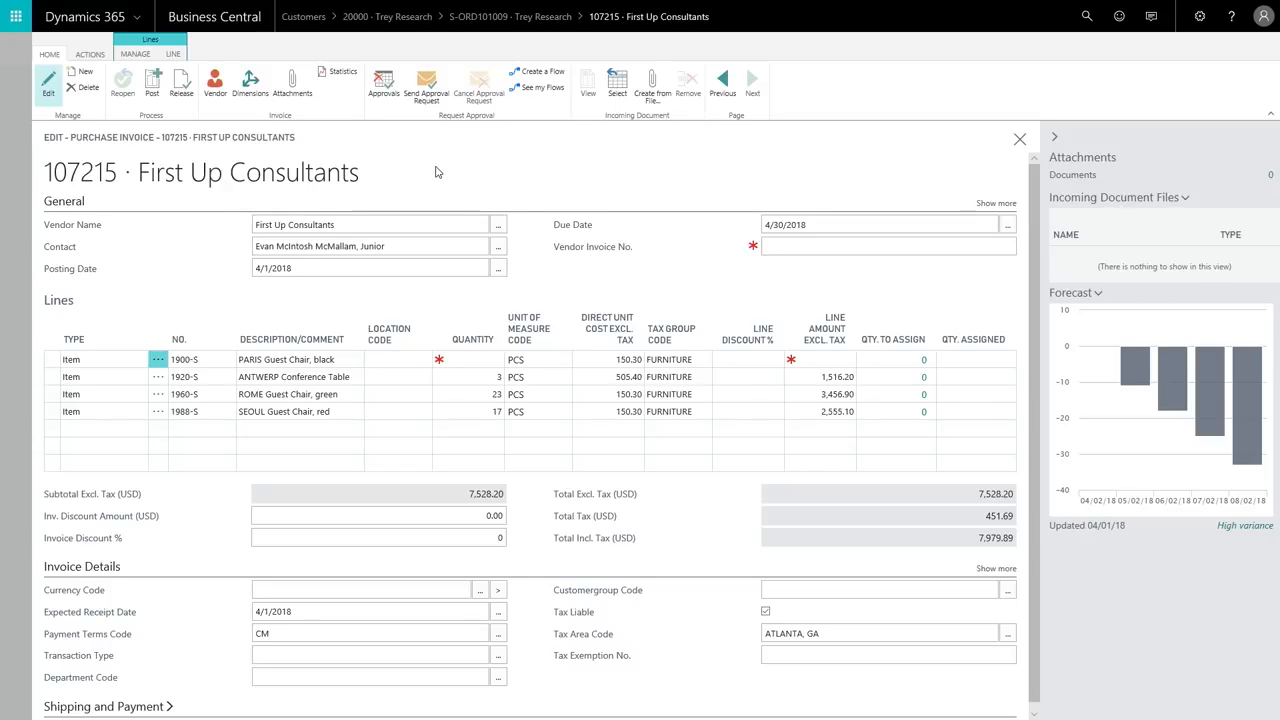
{"action": "left_click", "coordinate": [500, 358]}
{"action": "key", "text": "Tab"}
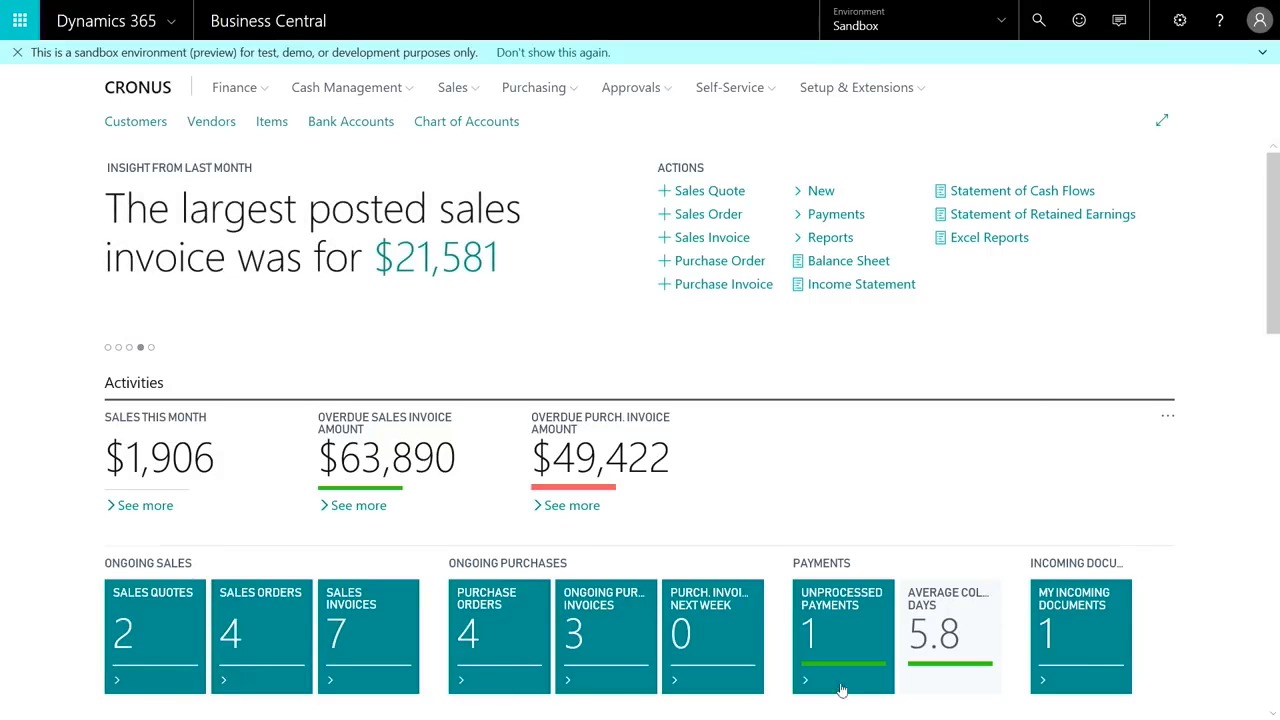
Start personalizing the Business Manager home page and swap the Trial Balance part with Favorite Accounts.
{"action": "scroll", "coordinate": [800, 538], "scroll_direction": "down", "scroll_amount": 3}
{"action": "scroll", "coordinate": [800, 538], "scroll_direction": "down", "scroll_amount": 6}
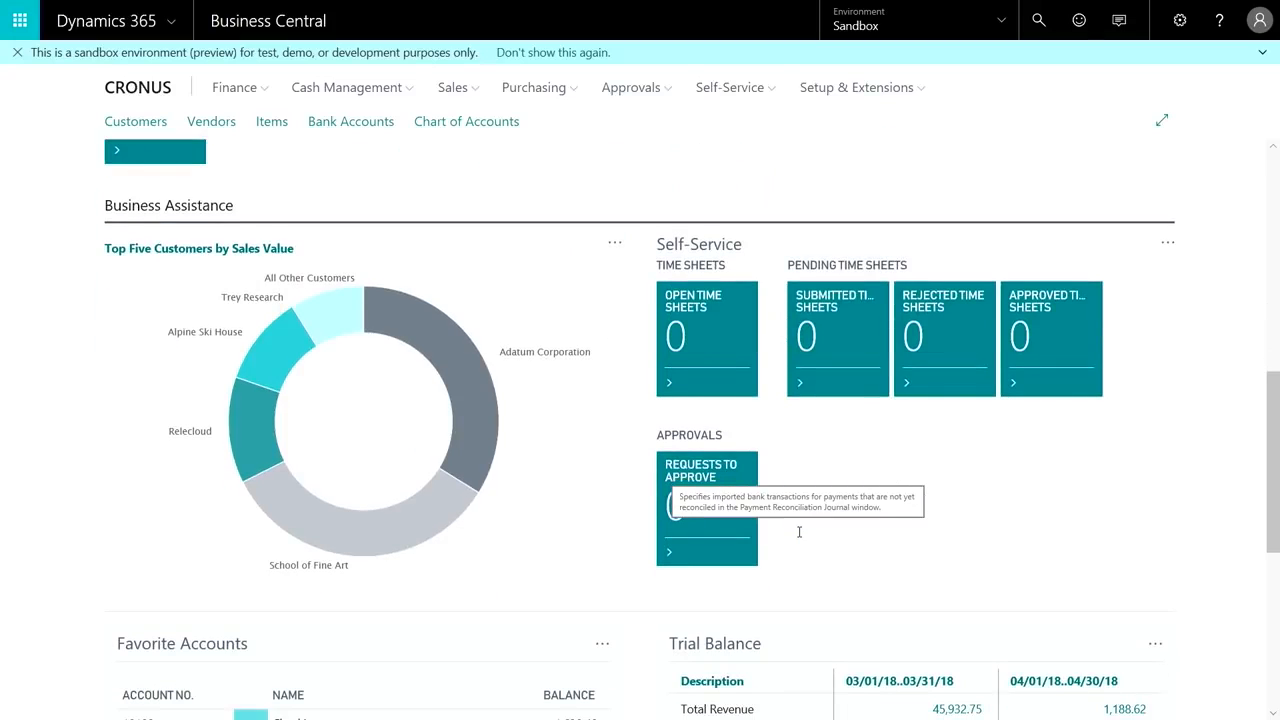
{"action": "scroll", "coordinate": [571, 455], "scroll_direction": "up", "scroll_amount": 9}
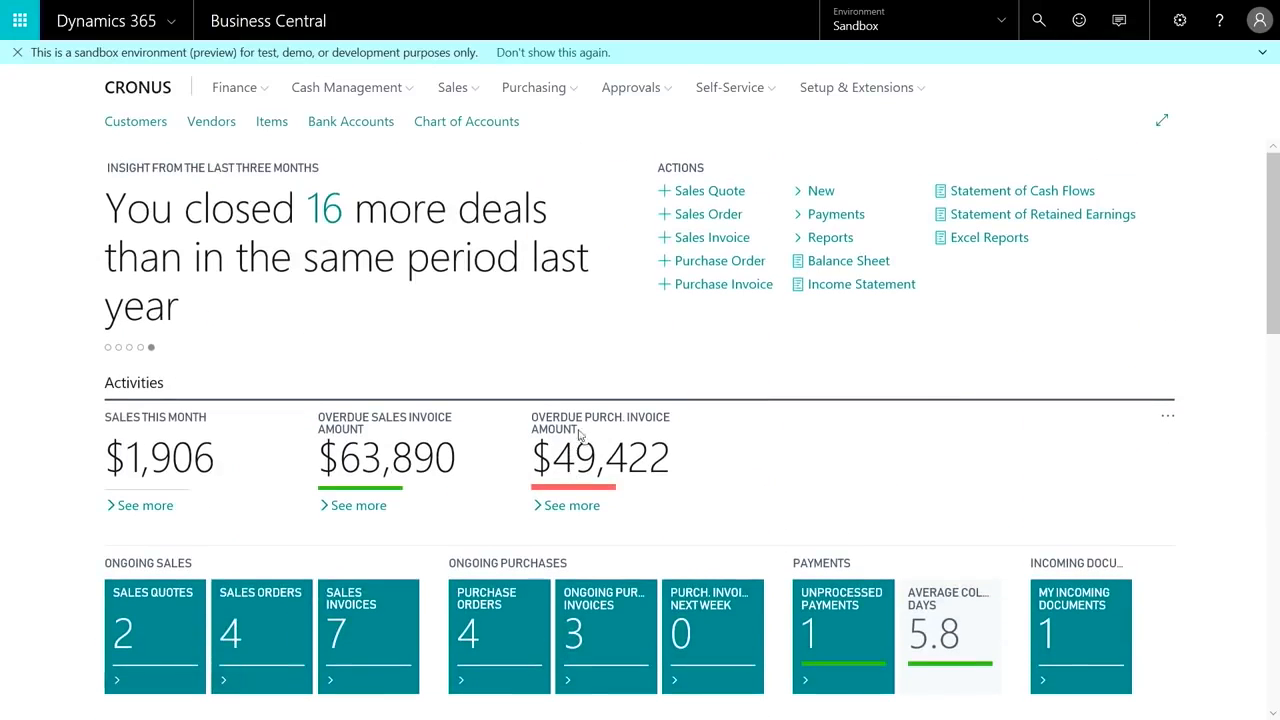
{"action": "left_click", "coordinate": [1180, 20]}
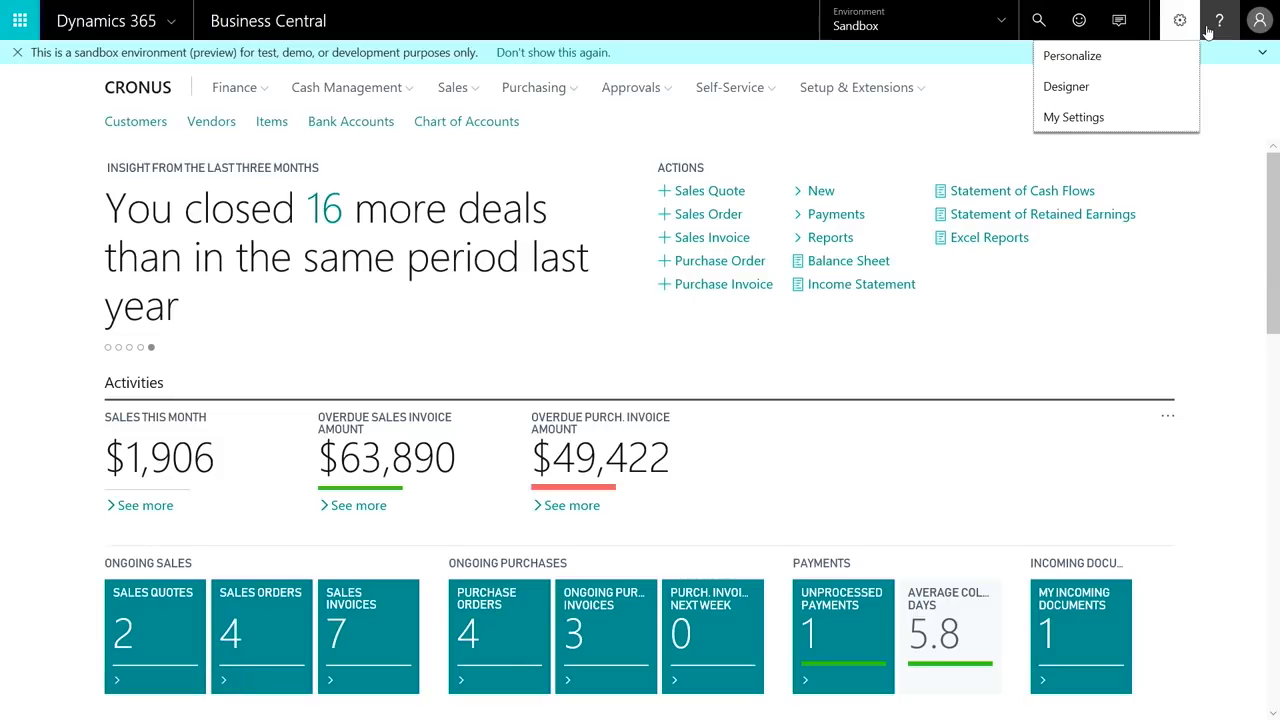
{"action": "left_click", "coordinate": [1071, 68]}
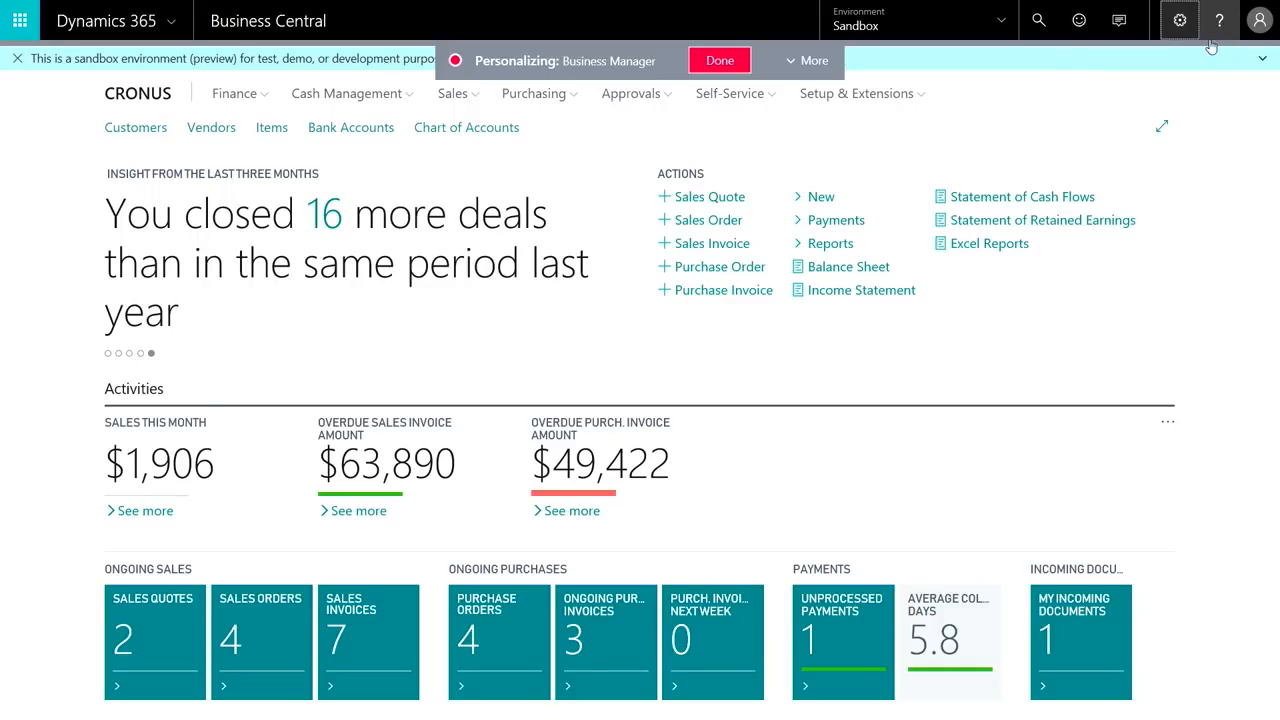
{"action": "left_click", "coordinate": [1178, 22]}
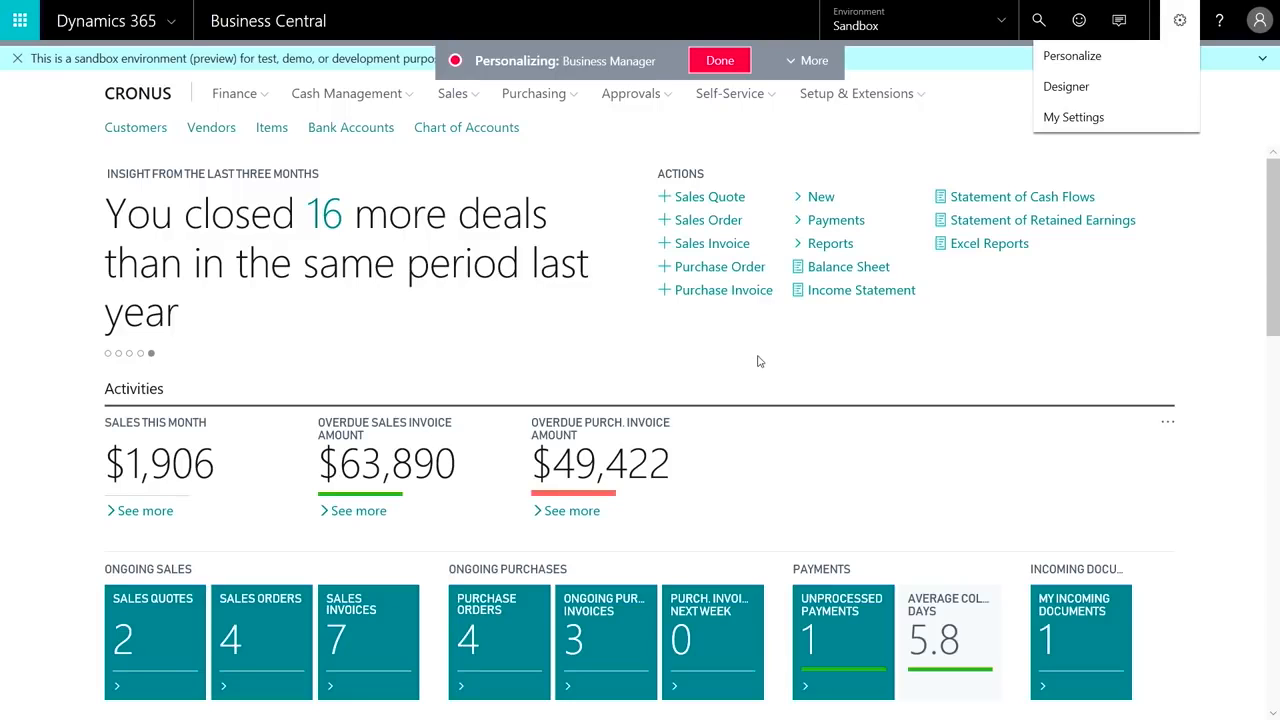
{"action": "scroll", "coordinate": [769, 358], "scroll_direction": "down", "scroll_amount": 10}
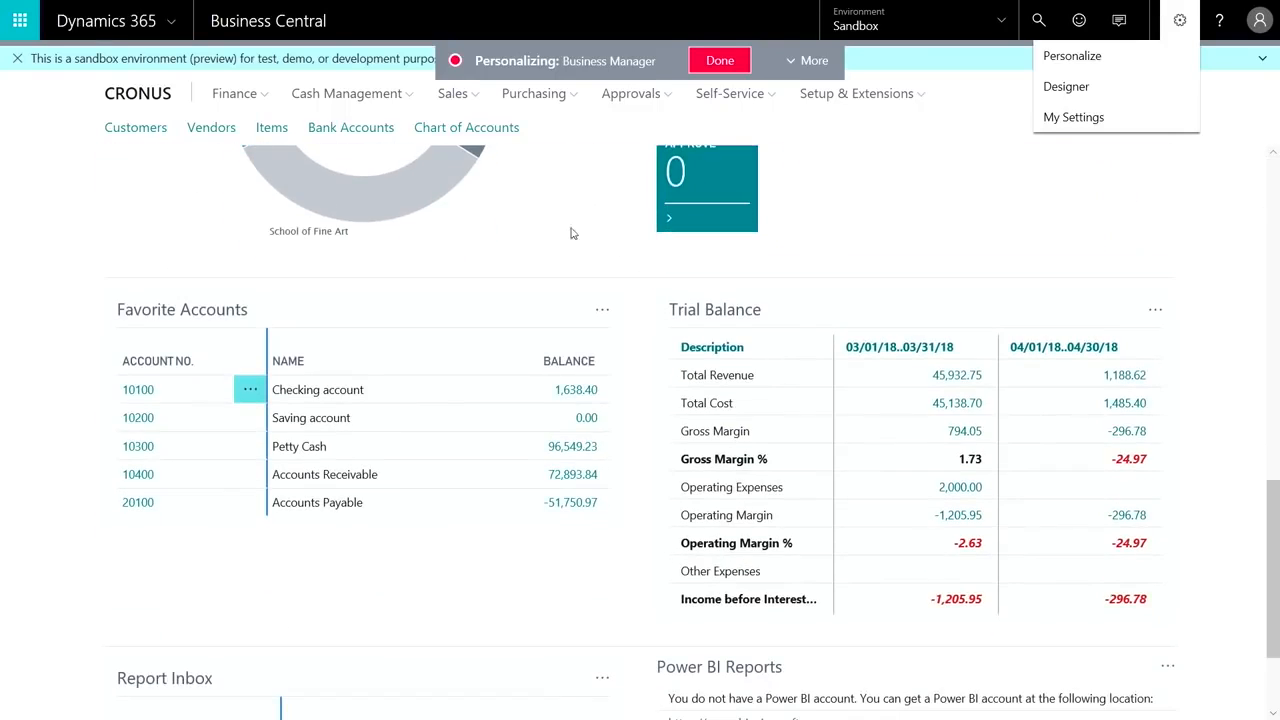
{"action": "left_click", "coordinate": [1090, 300]}
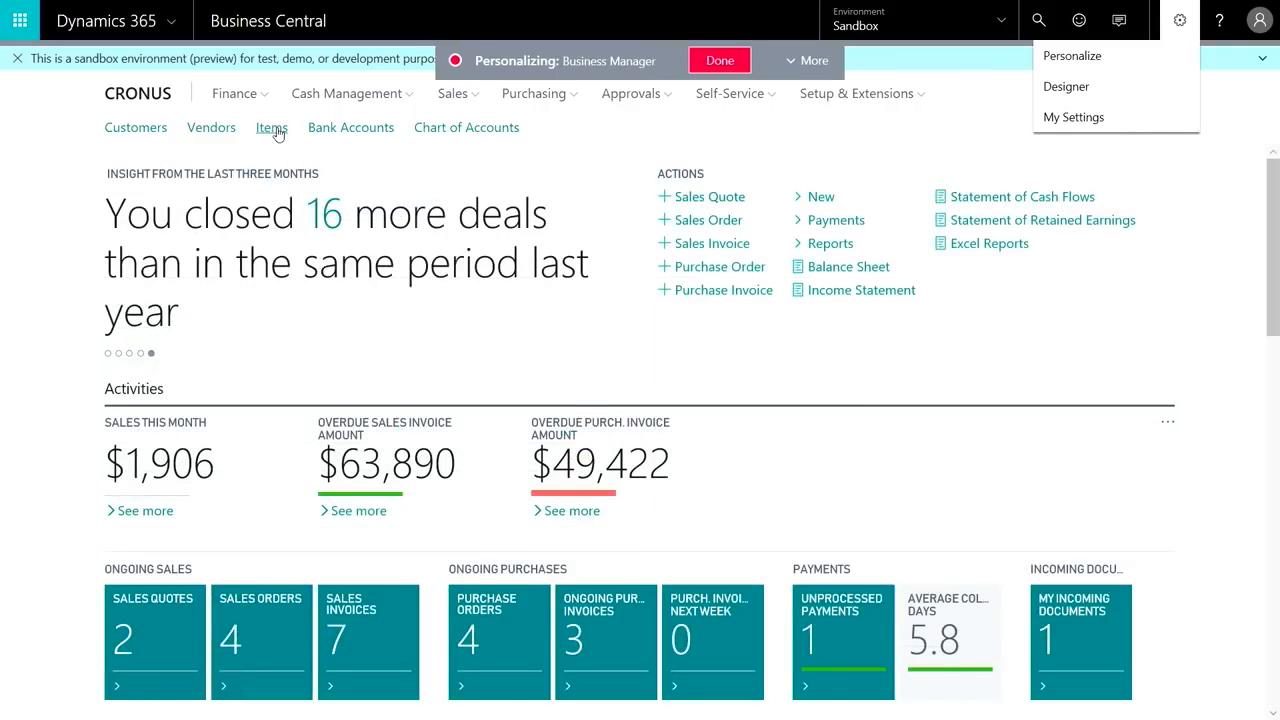
Open the Items list while personalizing and set its freeze pane after the No. column.
{"action": "left_click", "coordinate": [276, 128]}
{"action": "left_click", "coordinate": [177, 191]}
{"action": "left_click", "coordinate": [200, 207]}
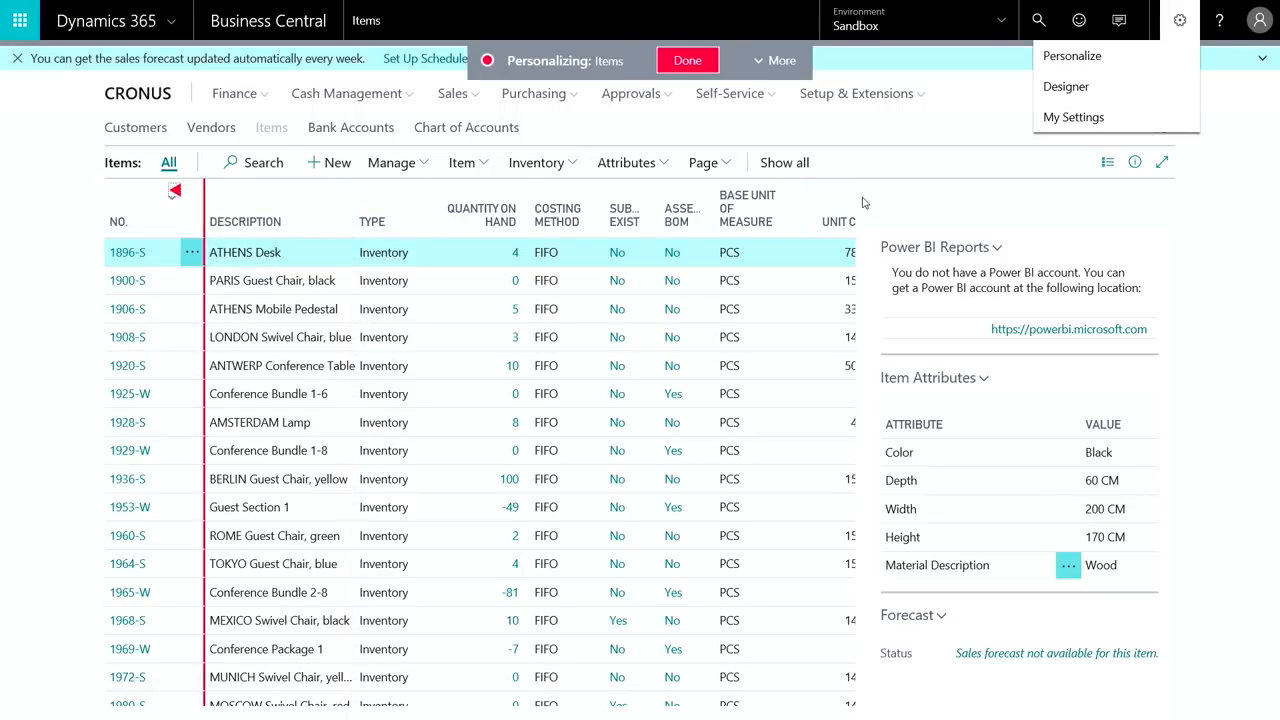
Add an available field to the Items list beside the Base Unit of Measure column and finish personalizing the page.
{"action": "left_click", "coordinate": [784, 70]}
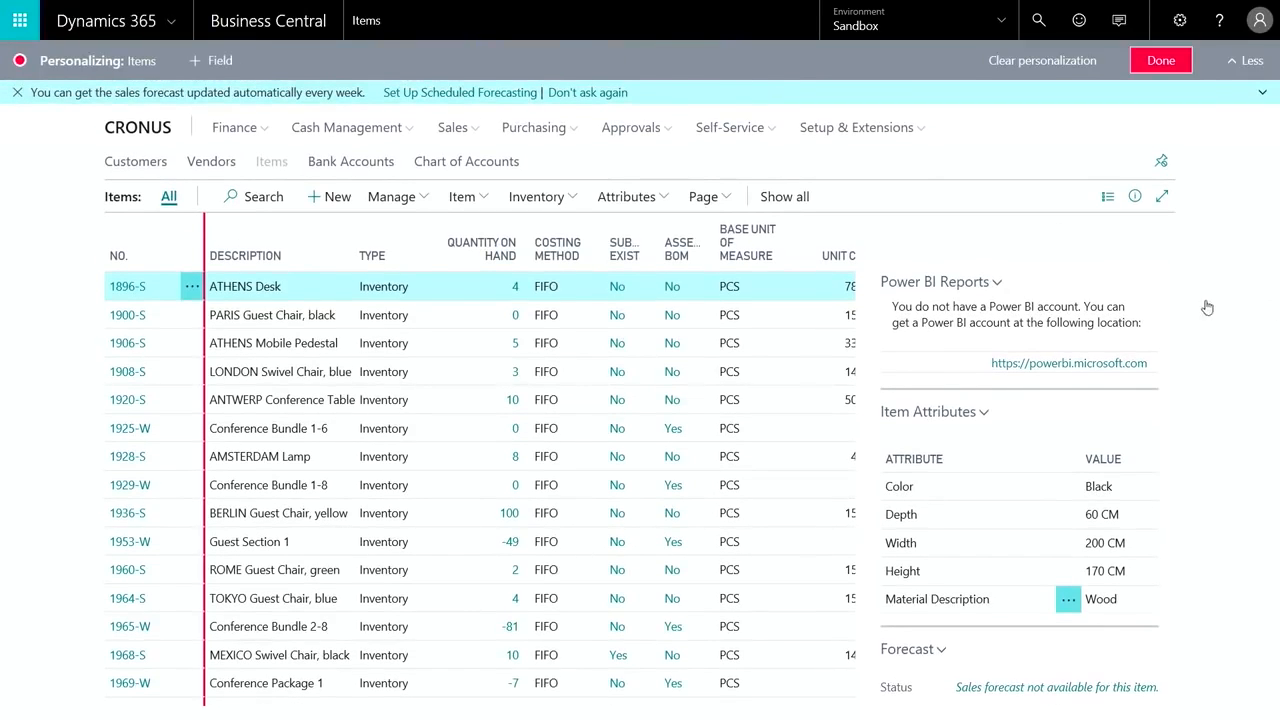
{"action": "left_click_drag", "start_coordinate": [1105, 287], "coordinate": [583, 262]}
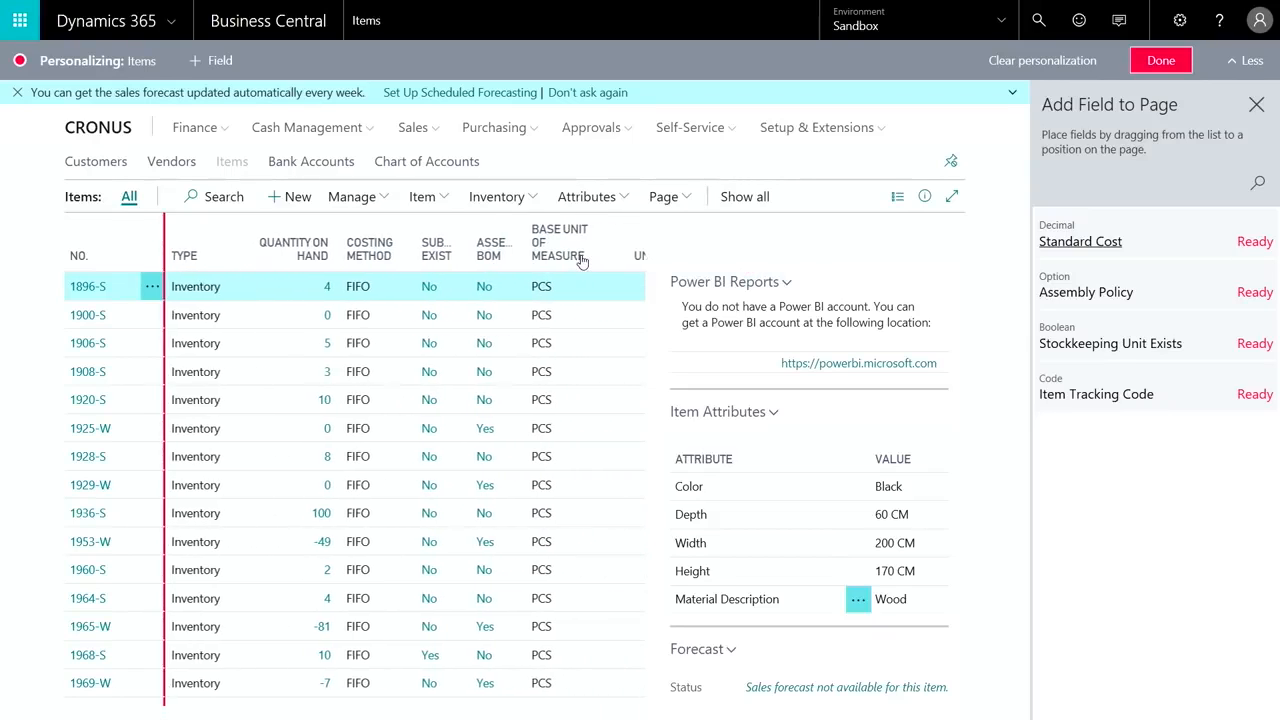
{"action": "left_click", "coordinate": [1161, 61]}
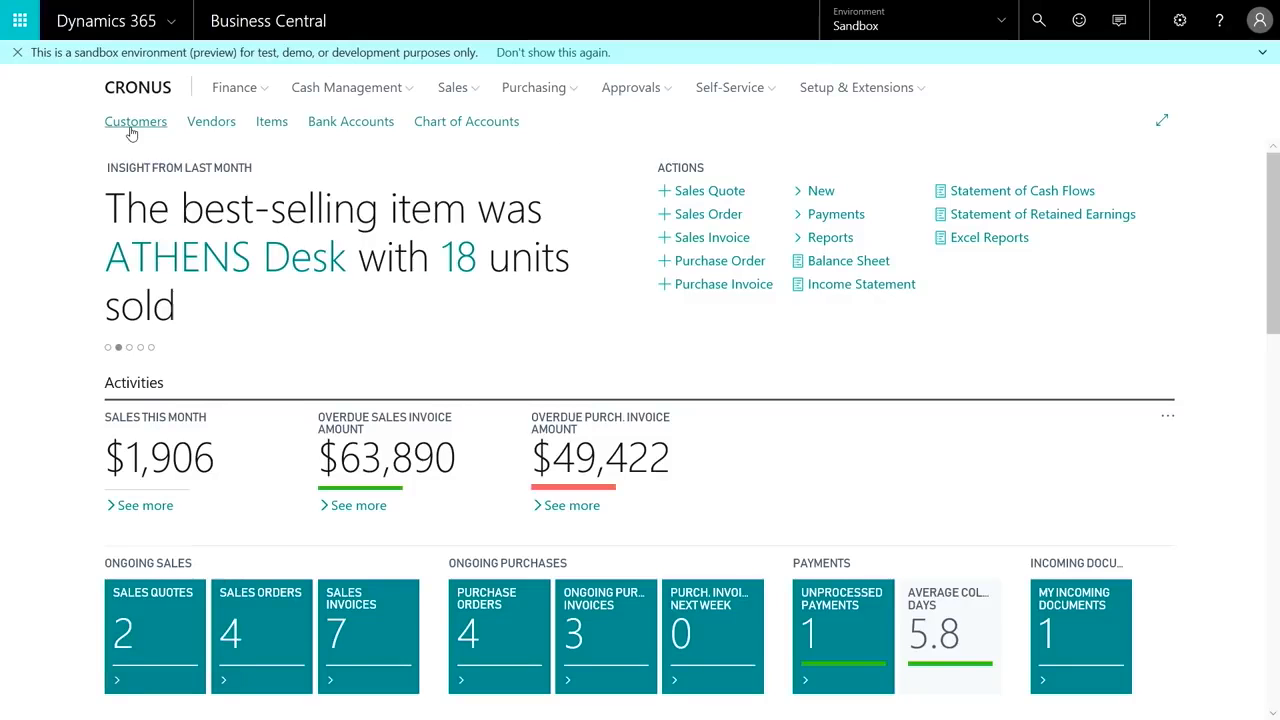
Open the Adatum Corporation customer card in Designer and move the Total Sales field below CFDI Relation.
{"action": "left_click", "coordinate": [131, 128]}
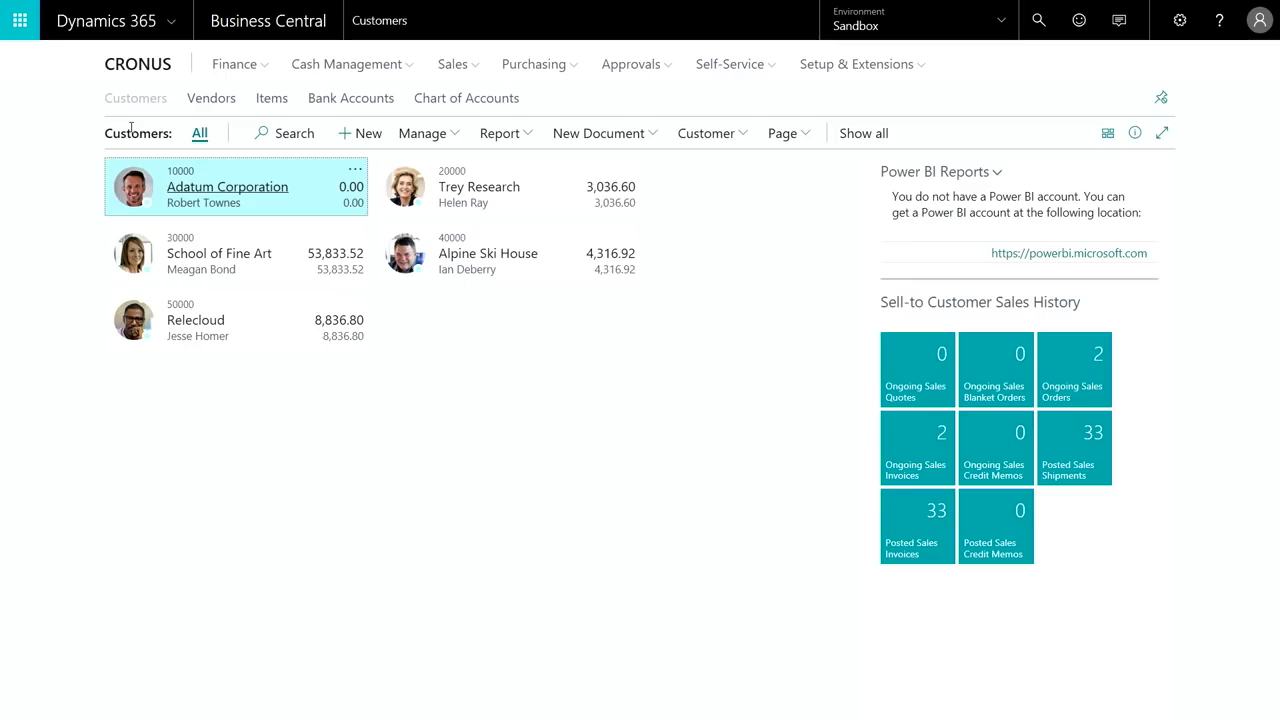
{"action": "left_click", "coordinate": [212, 187]}
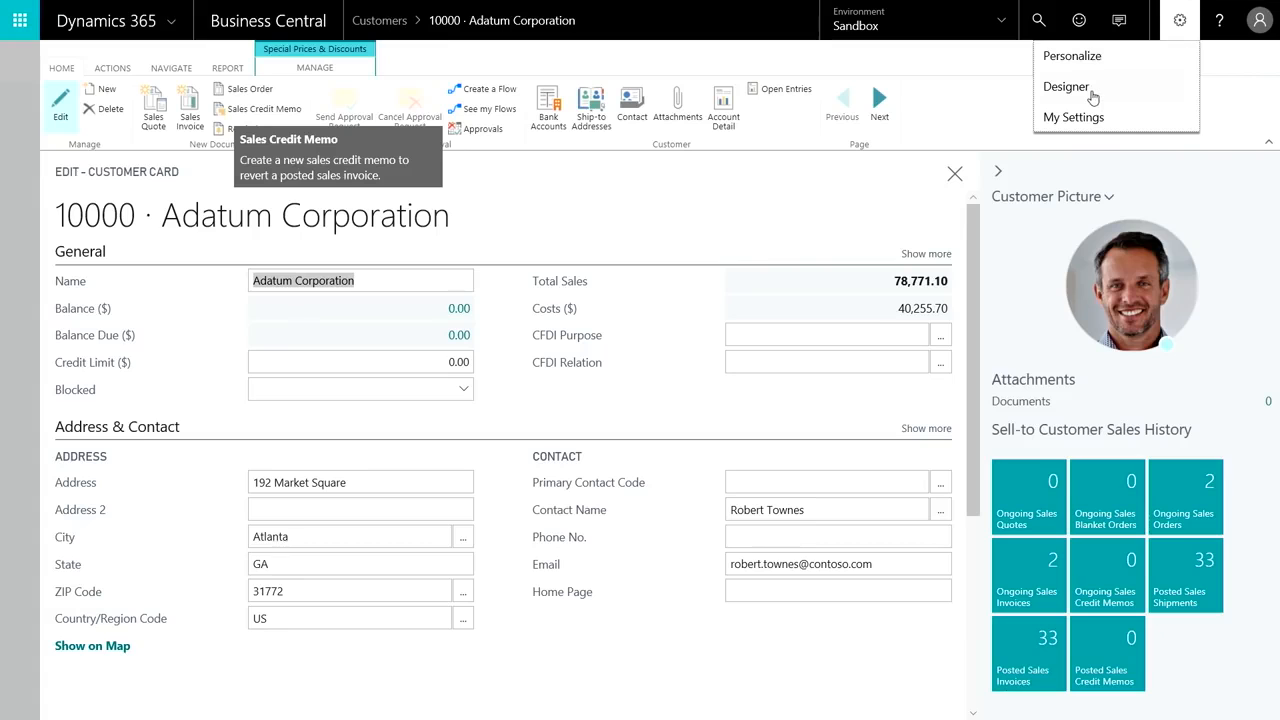
{"action": "left_click", "coordinate": [1066, 87]}
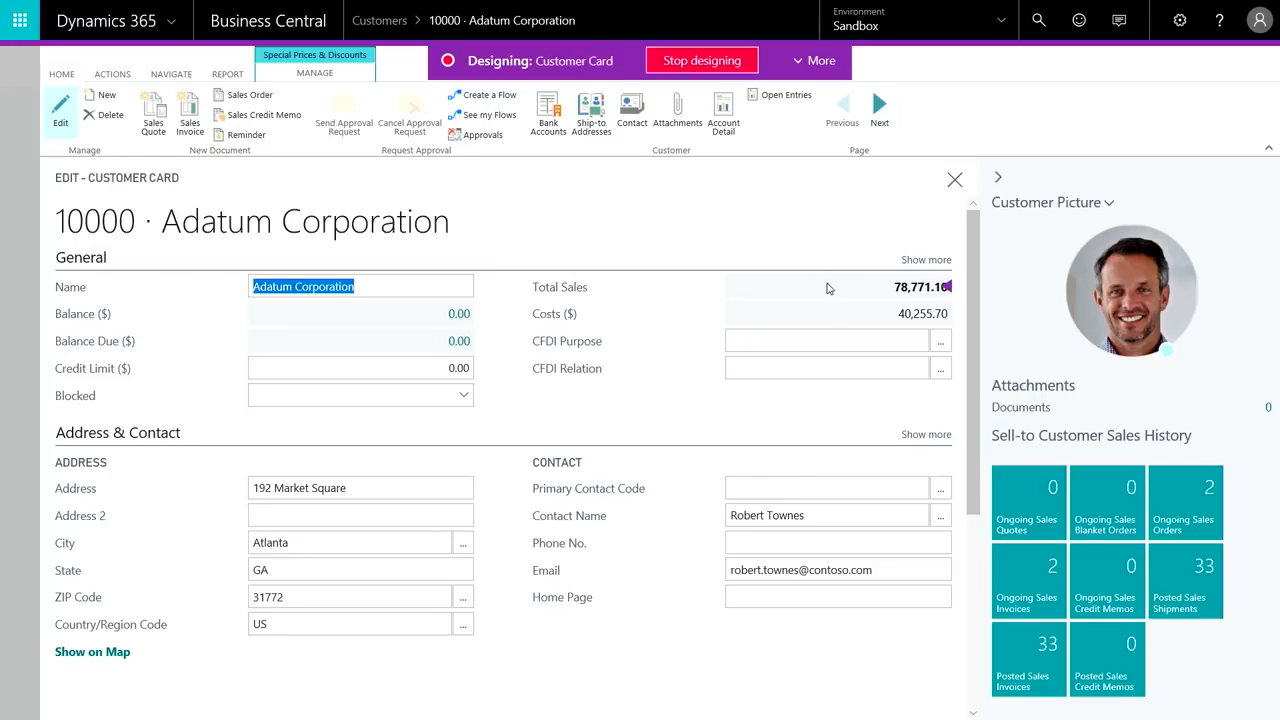
{"action": "left_click_drag", "start_coordinate": [829, 287], "coordinate": [824, 376]}
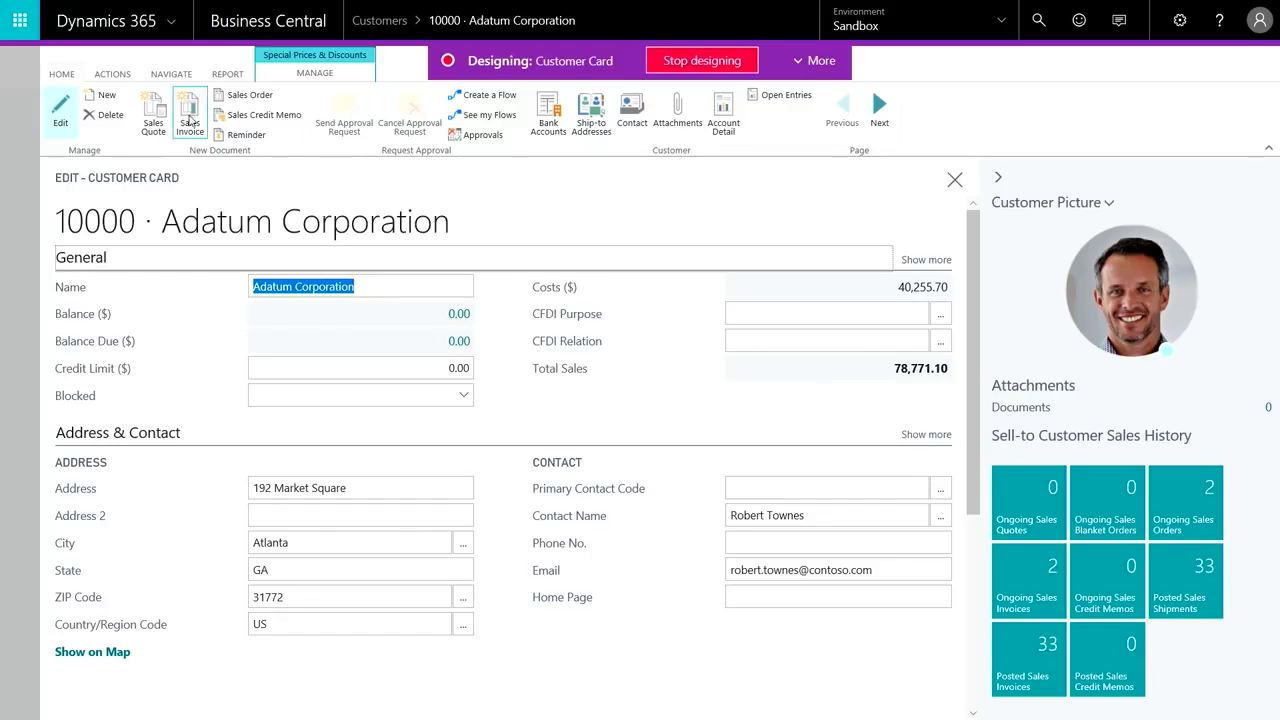
Rename the General section of the customer card to Main and stop designing the page.
{"action": "left_click", "coordinate": [98, 257]}
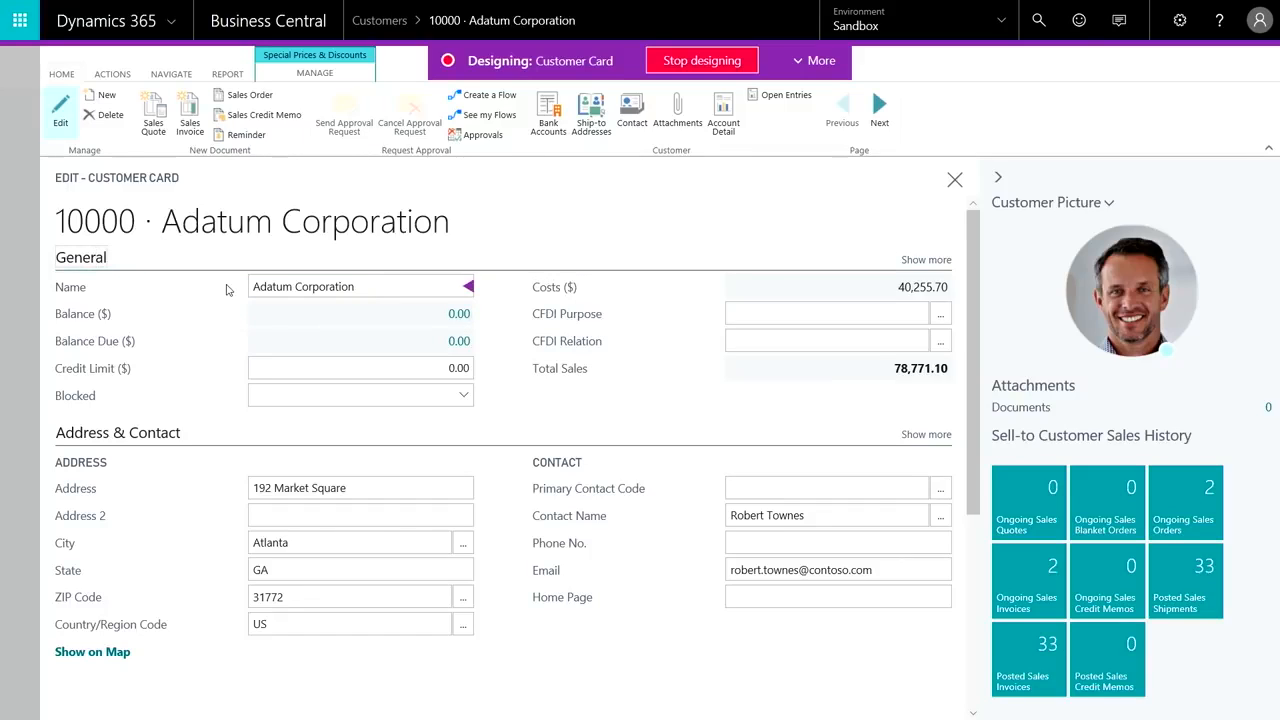
{"action": "key", "text": "BackSpace"}
{"action": "key", "text": "BackSpace"}
{"action": "key", "text": "BackSpace"}
{"action": "key", "text": "BackSpace"}
{"action": "key", "text": "BackSpace"}
{"action": "key", "text": "BackSpace"}
{"action": "key", "text": "BackSpace"}
{"action": "type", "text": "Main"}
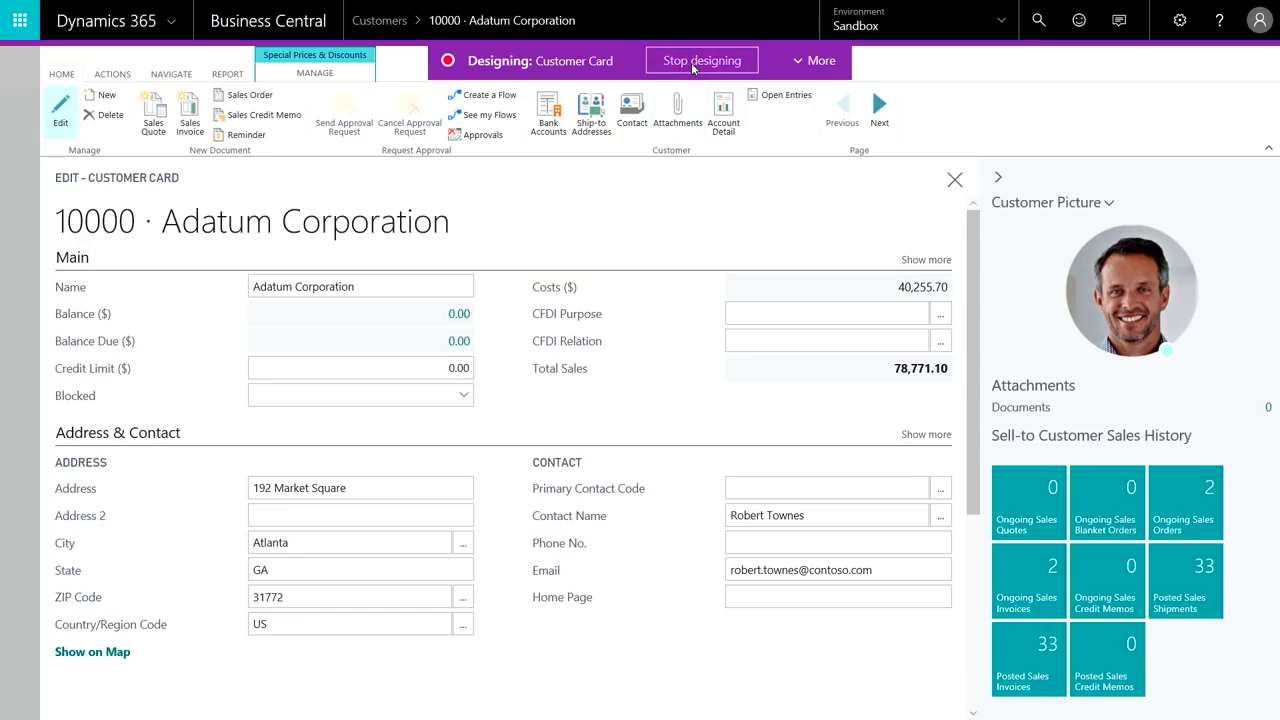
{"action": "left_click", "coordinate": [692, 62]}
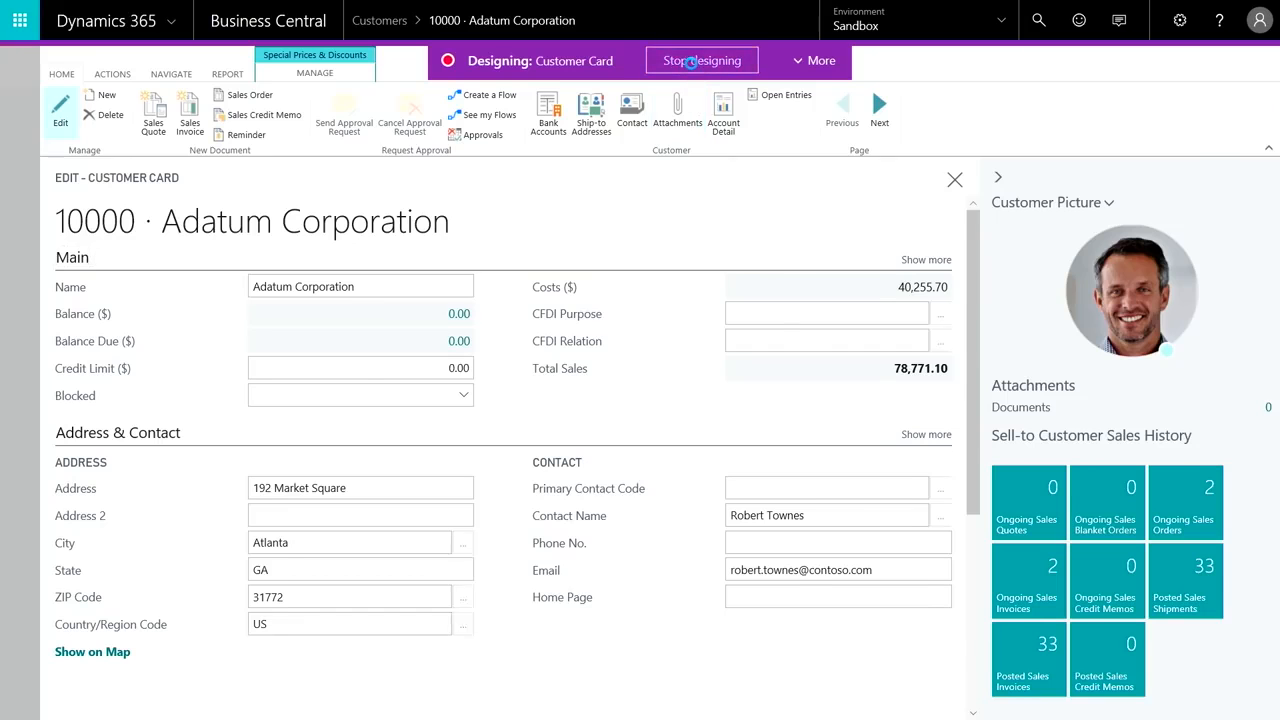